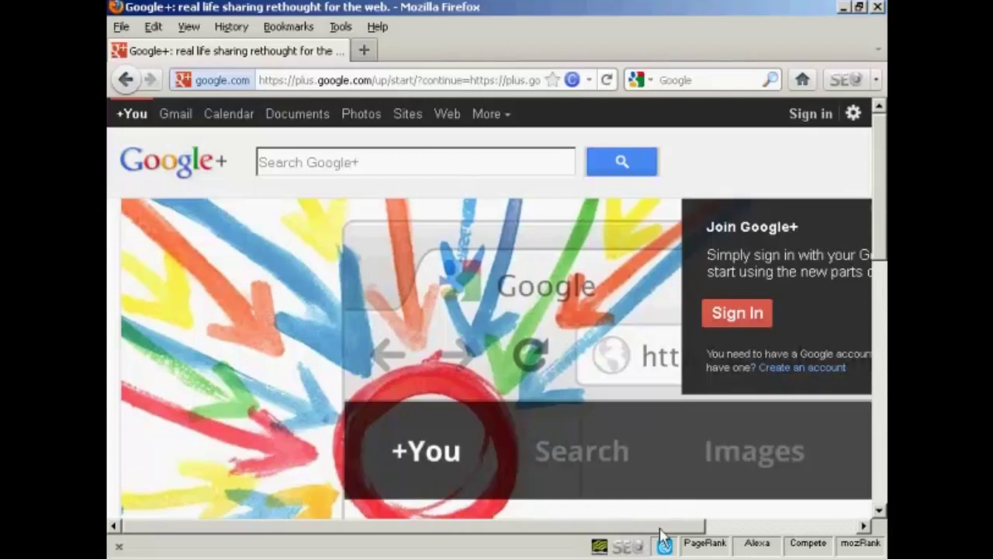
Step: Sign in to Google+ with the account's email and password and open your profile setup page
{"action": "left_click_drag", "start_coordinate": [677, 529], "coordinate": [798, 531]}
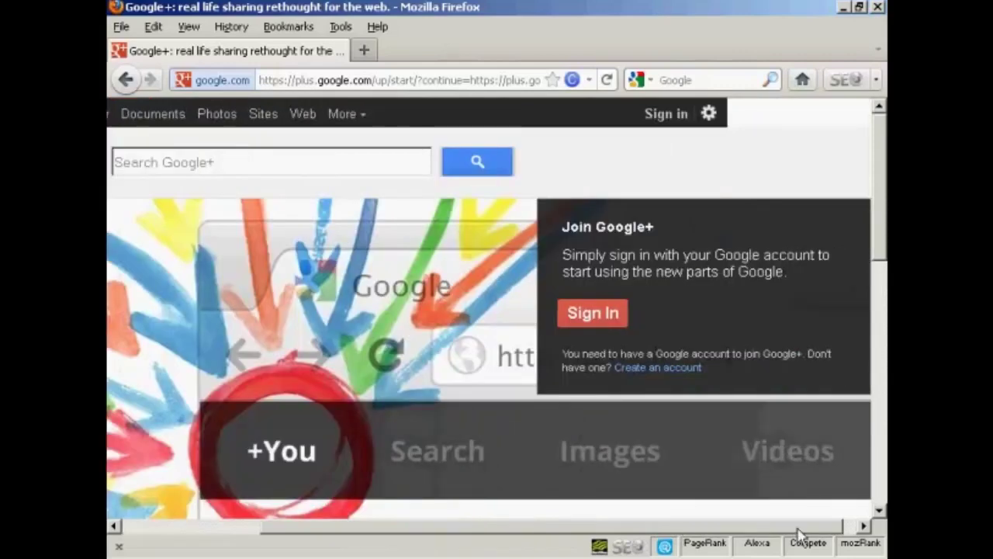
{"action": "left_click", "coordinate": [673, 122]}
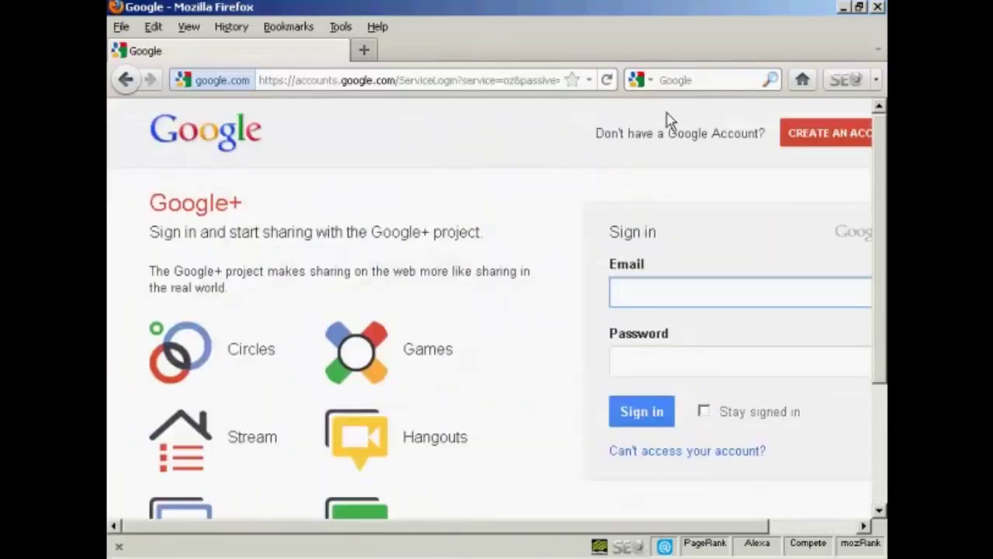
{"action": "left_click", "coordinate": [645, 421]}
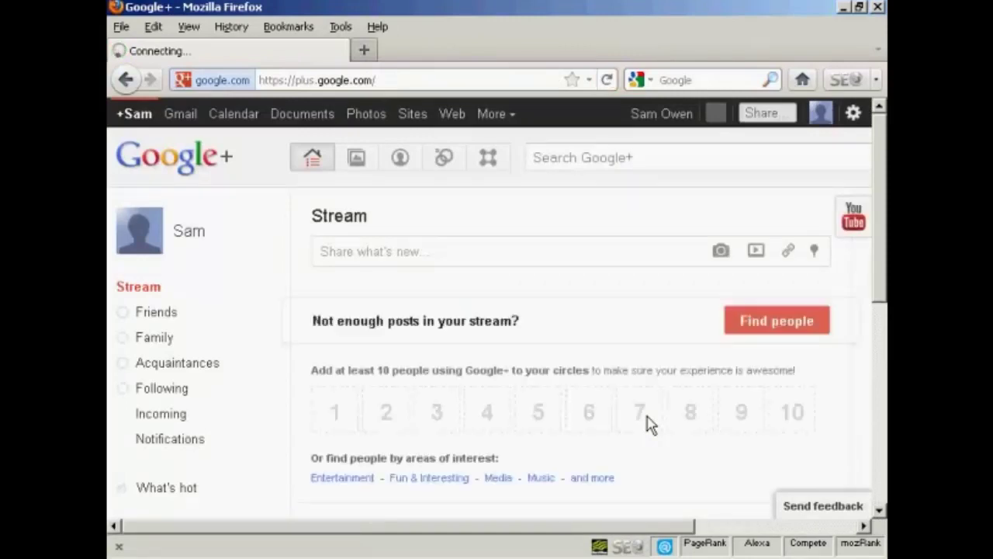
{"action": "left_click", "coordinate": [188, 237]}
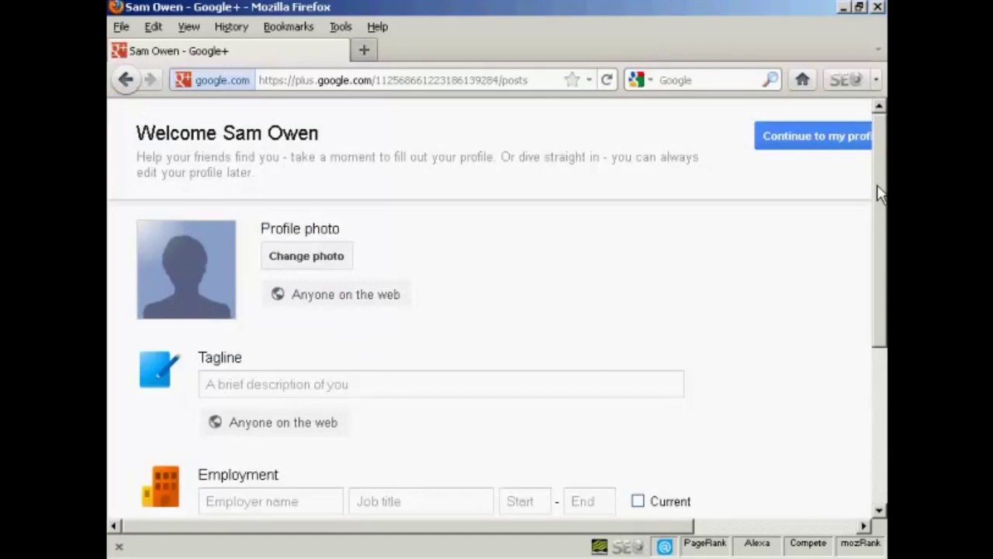
Step: Look over the Welcome form's photo, tagline, employment and education sections and bring up the photo picker
{"action": "scroll", "coordinate": [878, 213], "scroll_direction": "down", "scroll_amount": 1}
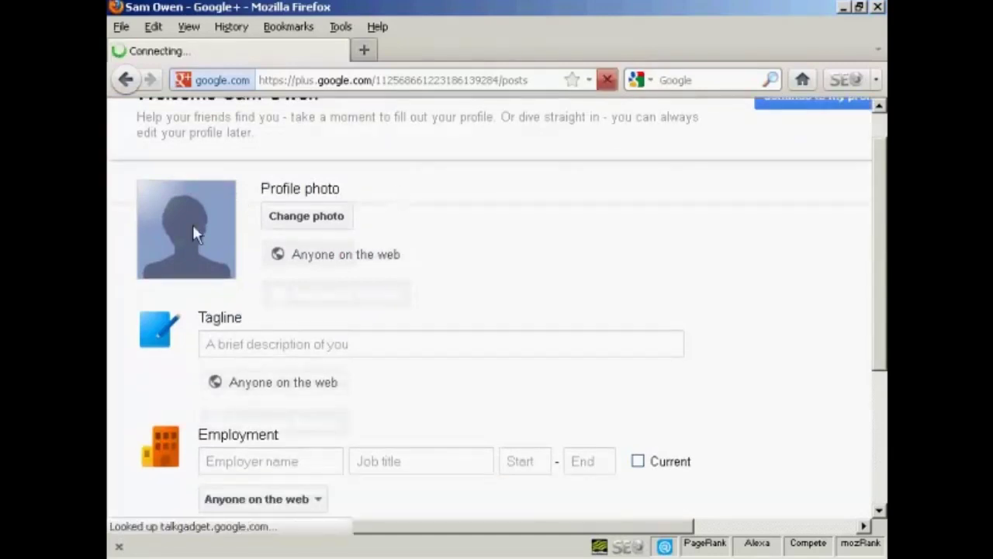
{"action": "left_click", "coordinate": [262, 454]}
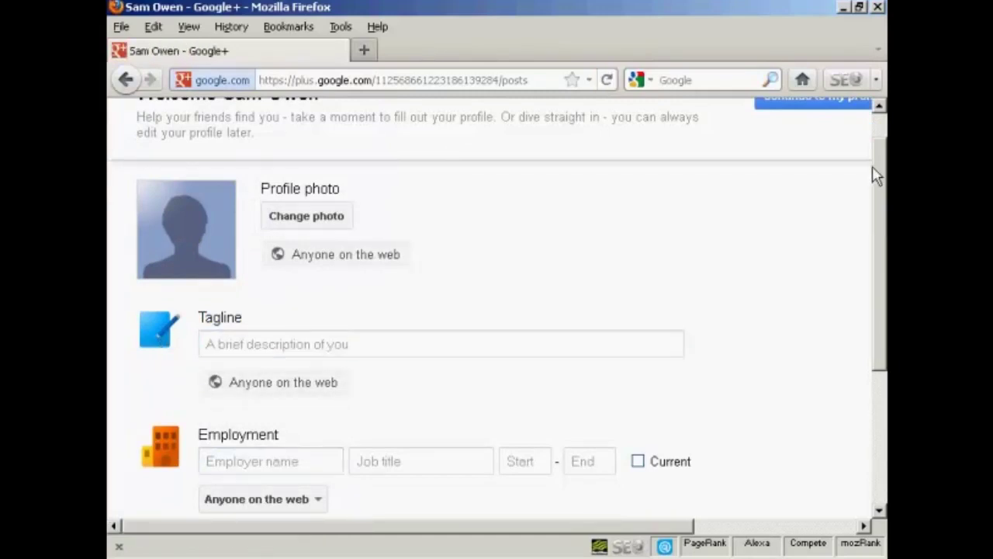
{"action": "left_click_drag", "start_coordinate": [879, 194], "coordinate": [876, 324]}
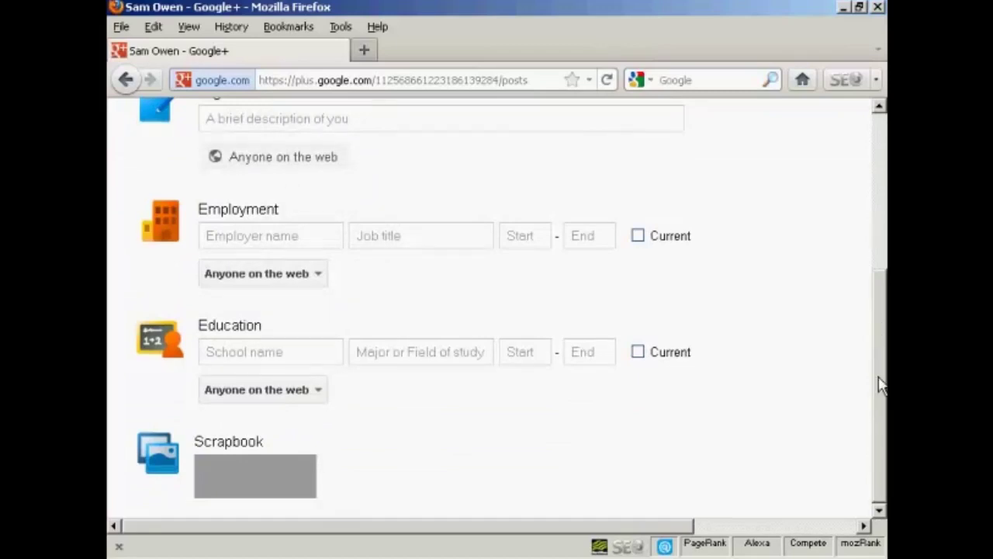
{"action": "left_click_drag", "start_coordinate": [882, 373], "coordinate": [885, 225]}
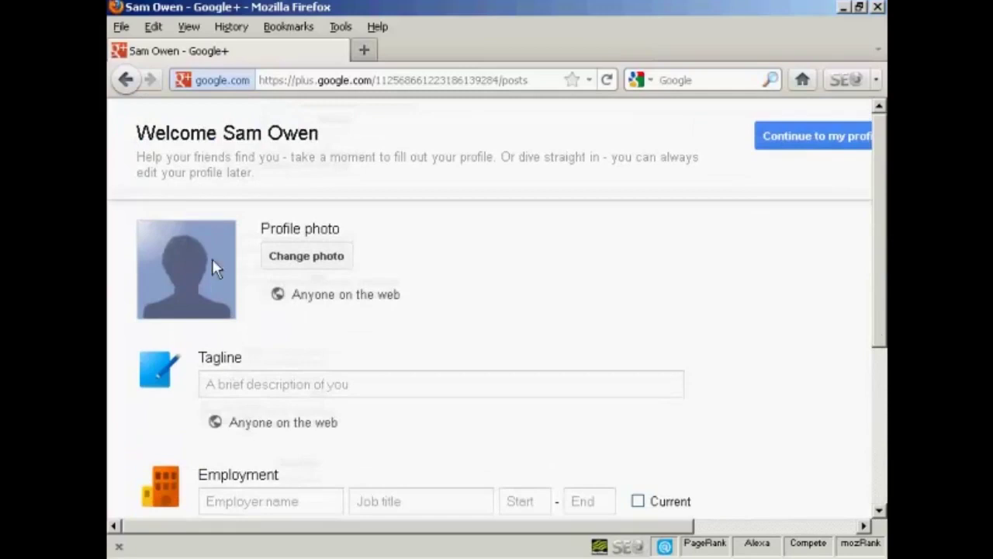
{"action": "left_click", "coordinate": [315, 258]}
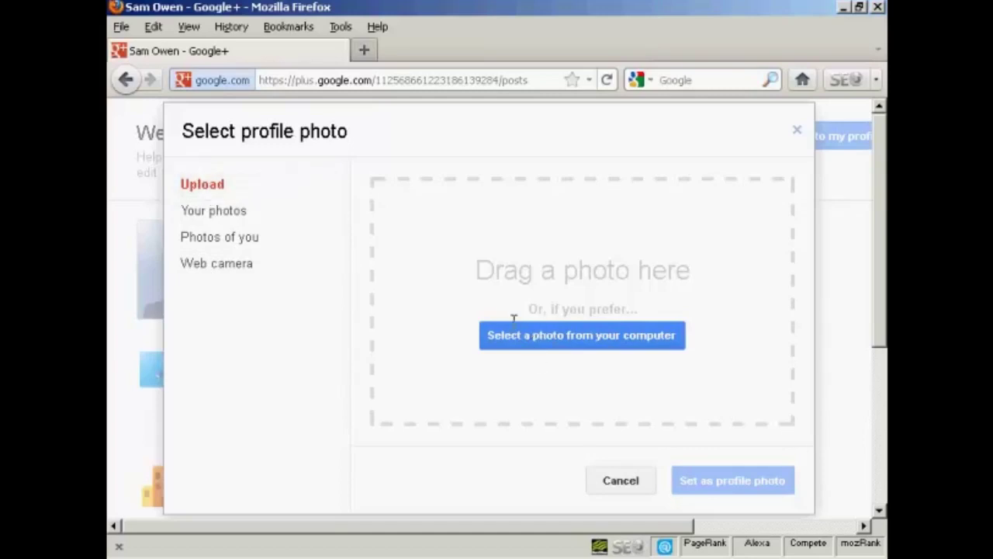
Step: Upload sam01.jpg from the computer's Websites folder as the new profile picture
{"action": "left_click", "coordinate": [617, 339]}
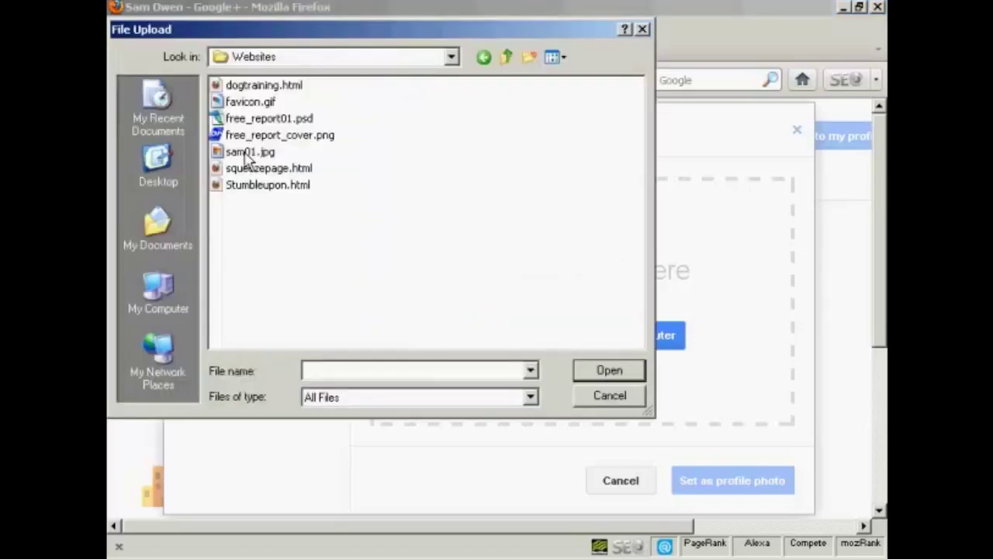
{"action": "left_click", "coordinate": [247, 155]}
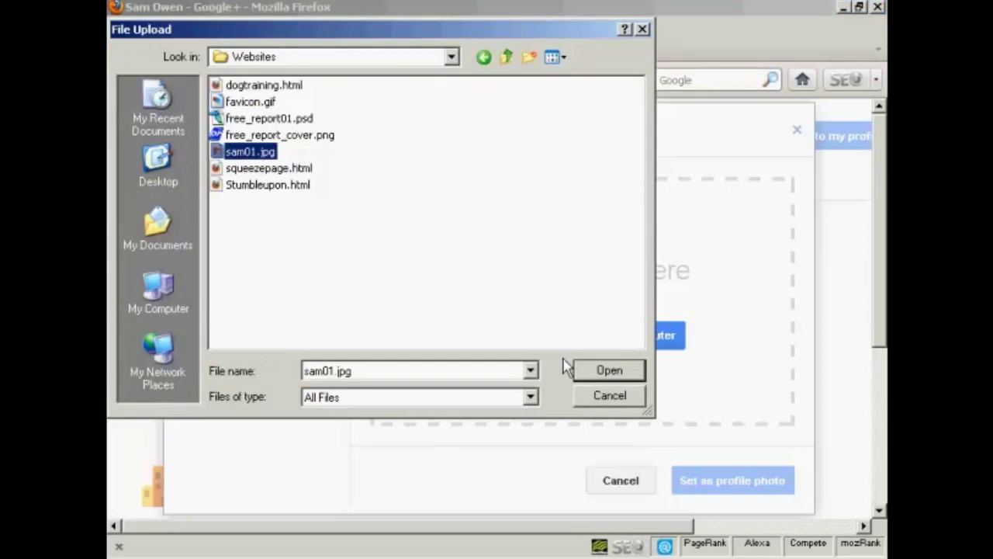
{"action": "left_click", "coordinate": [612, 371]}
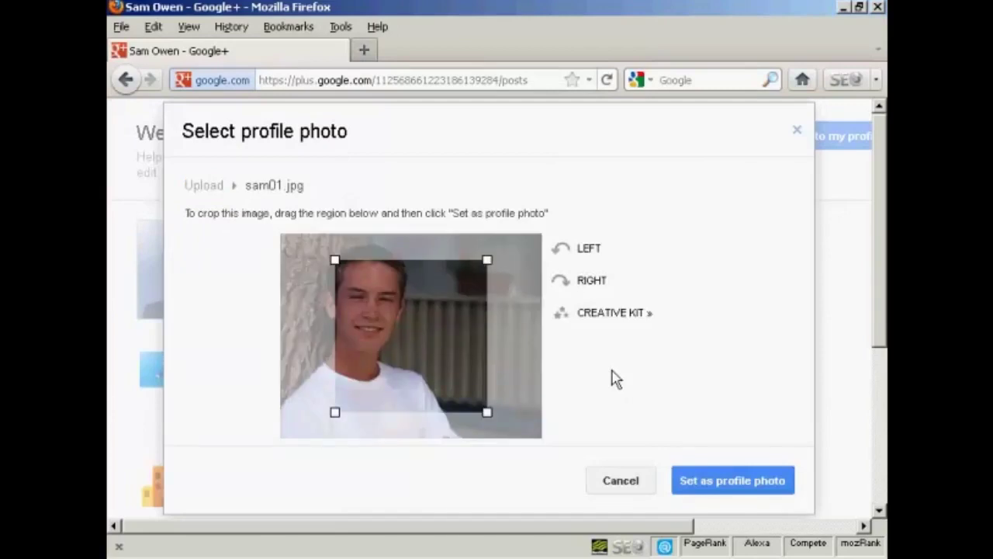
Step: Crop sam01.jpg around the face and set it as the profile photo
{"action": "mouse_move", "coordinate": [395, 320]}
{"action": "left_mouse_down"}
{"action": "mouse_move", "coordinate": [364, 314]}
{"action": "mouse_move", "coordinate": [363, 300]}
{"action": "left_mouse_up"}
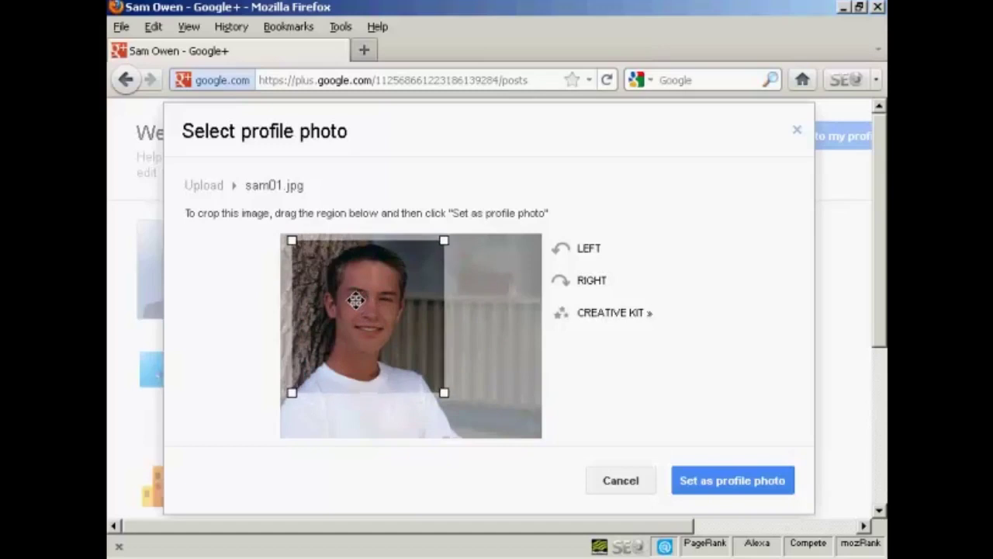
{"action": "left_click_drag", "start_coordinate": [362, 300], "coordinate": [359, 298]}
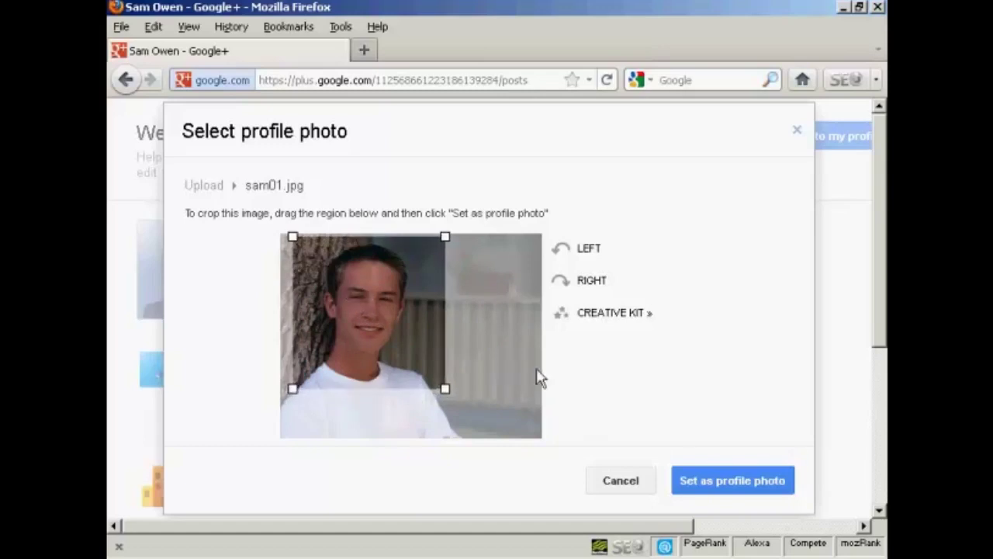
{"action": "left_click", "coordinate": [743, 487]}
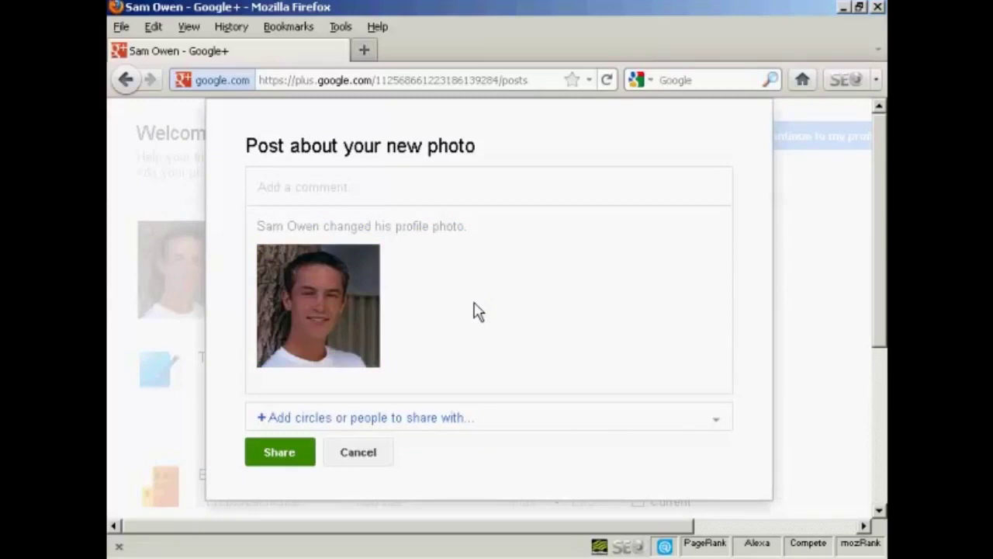
{"action": "left_click", "coordinate": [361, 458]}
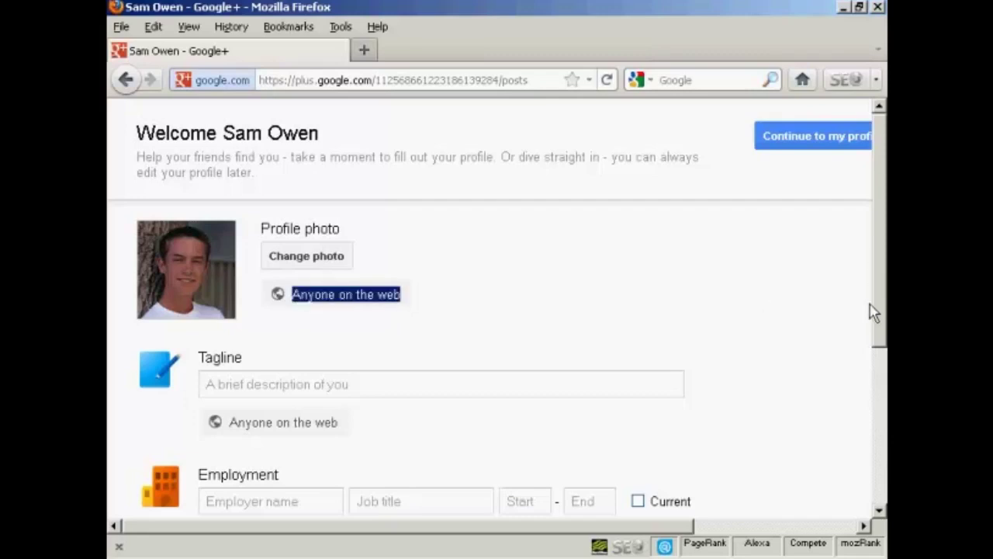
{"action": "left_click", "coordinate": [262, 388]}
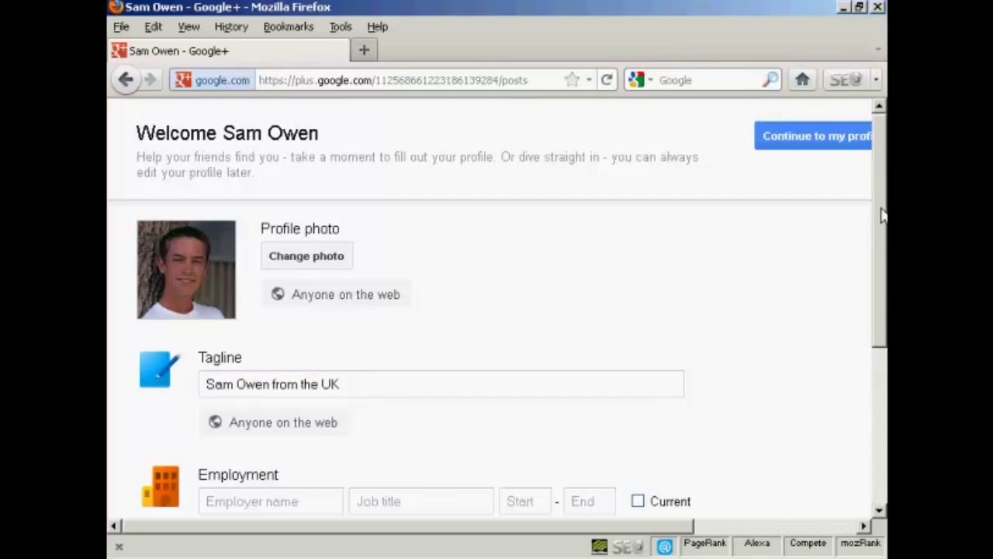
{"action": "left_click_drag", "start_coordinate": [881, 216], "coordinate": [886, 355]}
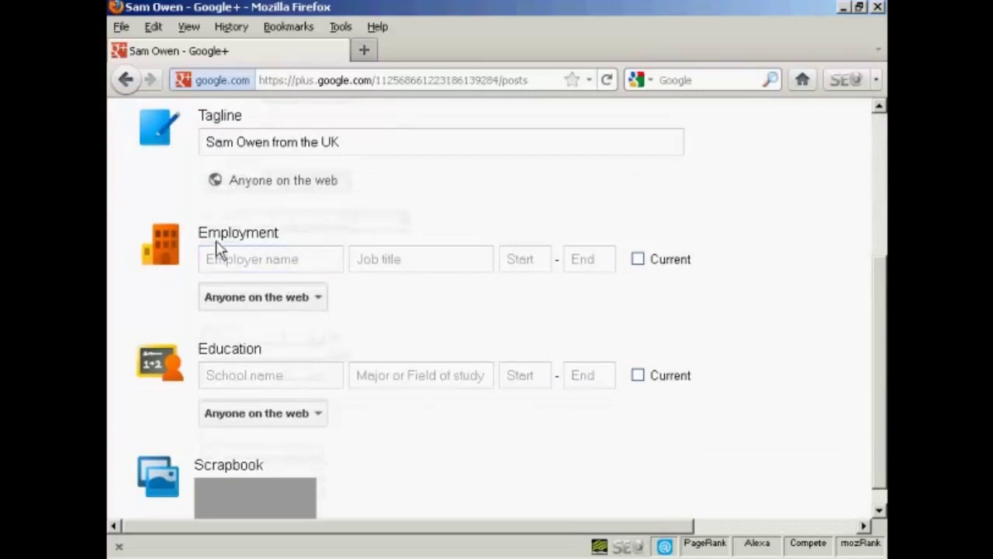
{"action": "left_click", "coordinate": [426, 259]}
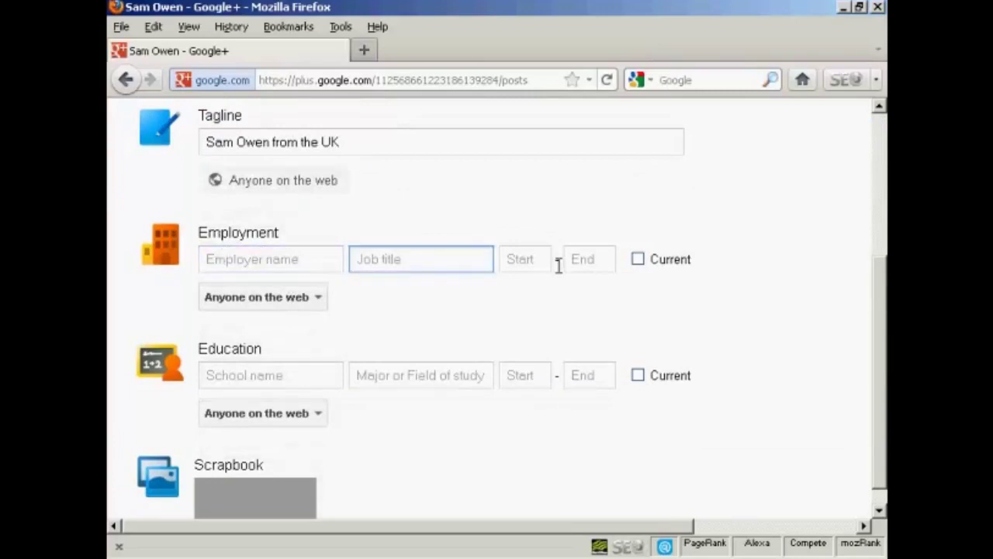
{"action": "left_click", "coordinate": [293, 377]}
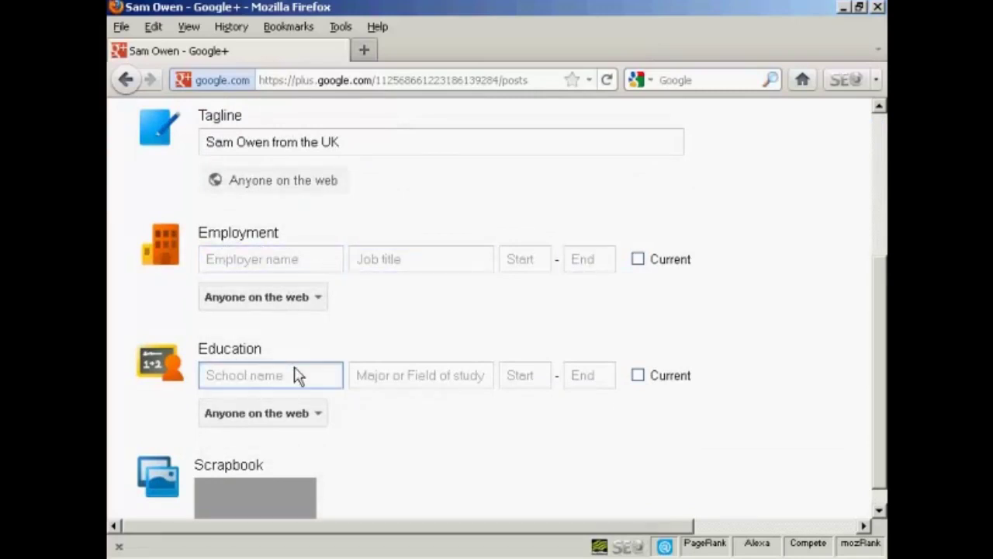
Step: Scroll past the employment and education fields and save the profile
{"action": "scroll", "coordinate": [883, 390], "scroll_direction": "down", "scroll_amount": 1}
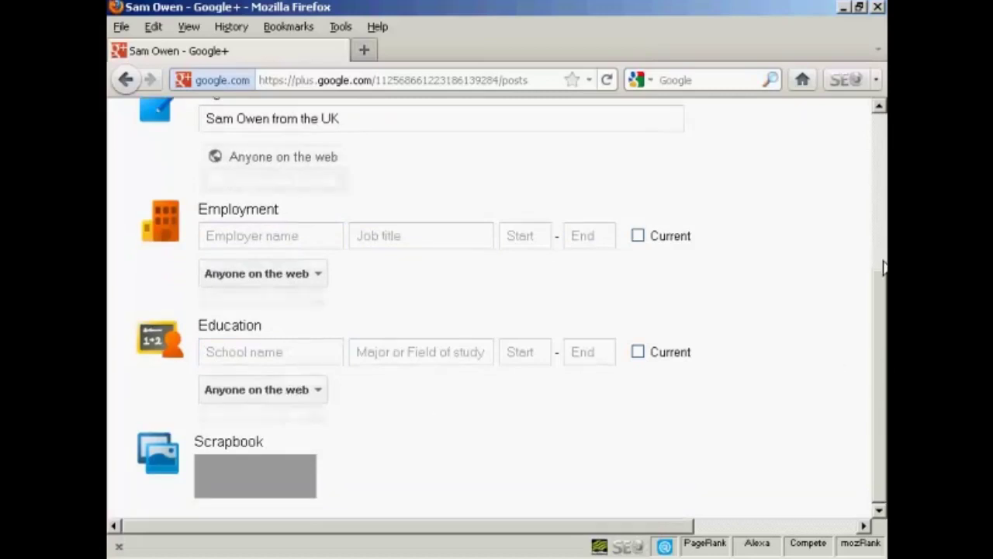
{"action": "left_click_drag", "start_coordinate": [883, 268], "coordinate": [886, 152]}
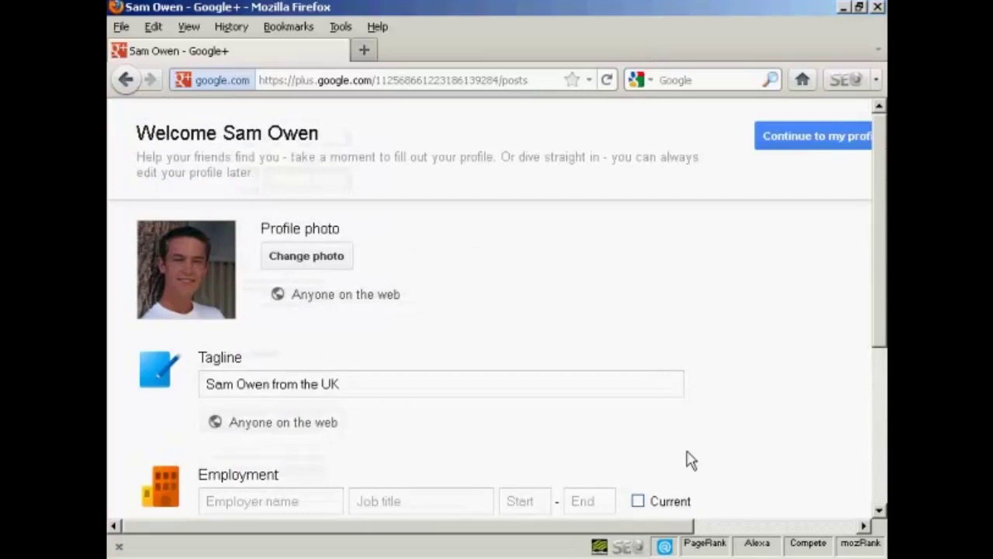
{"action": "left_click_drag", "start_coordinate": [689, 527], "coordinate": [761, 530]}
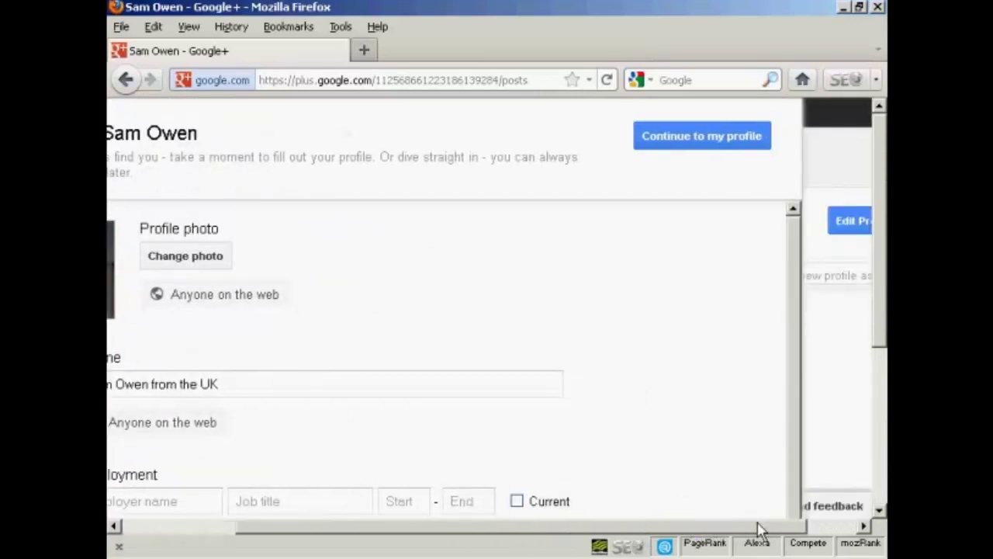
{"action": "left_click", "coordinate": [710, 142]}
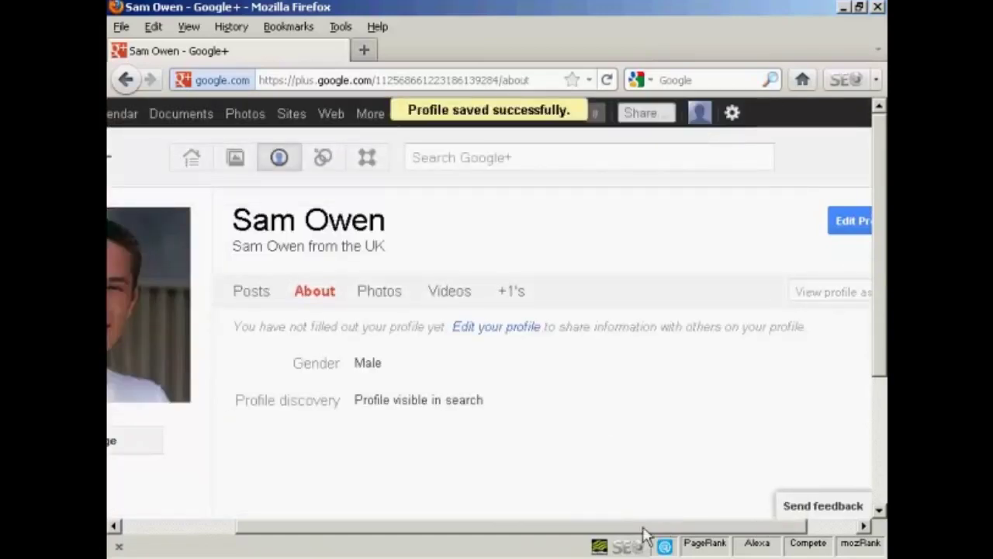
Step: Scroll the saved About page to see gender Male, search visibility and the empty circles list
{"action": "left_click_drag", "start_coordinate": [643, 527], "coordinate": [500, 527]}
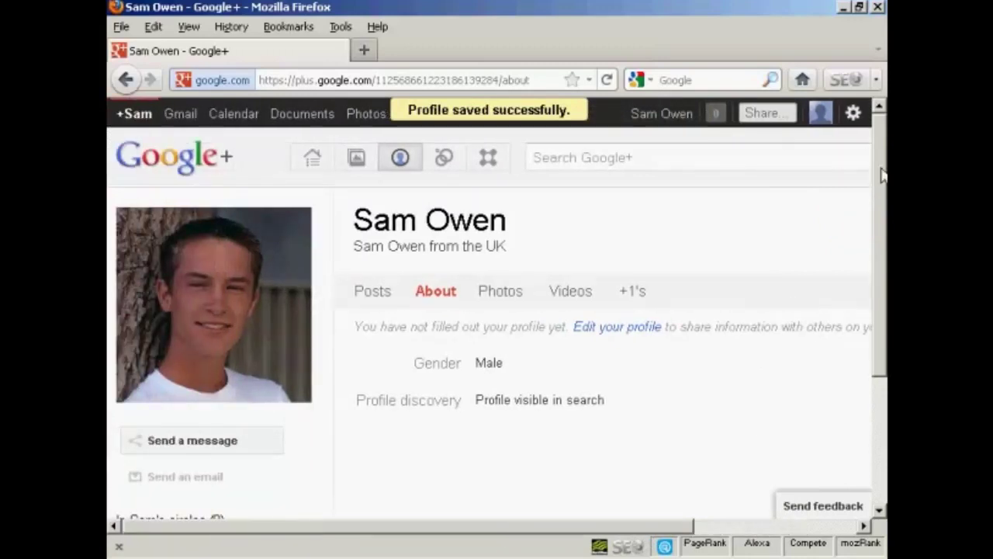
{"action": "left_click_drag", "start_coordinate": [881, 175], "coordinate": [881, 316]}
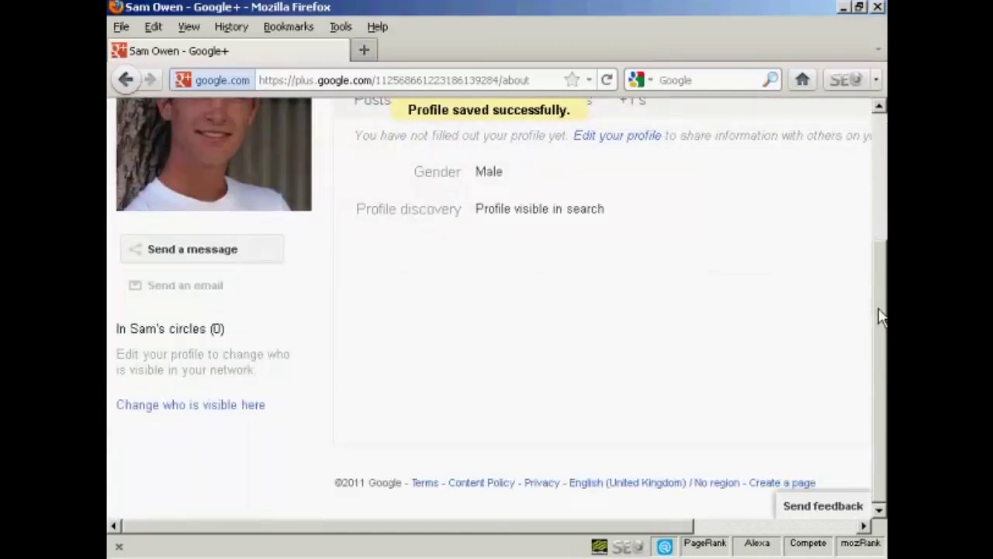
Step: Show people in your circles and who added you, visible only to Your circles, and save
{"action": "left_click", "coordinate": [241, 412]}
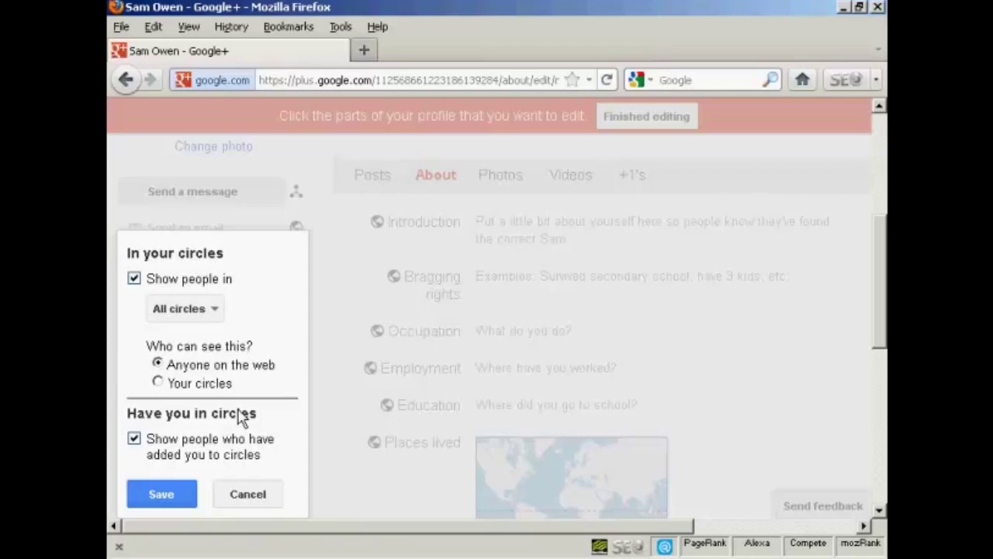
{"action": "left_click", "coordinate": [216, 311]}
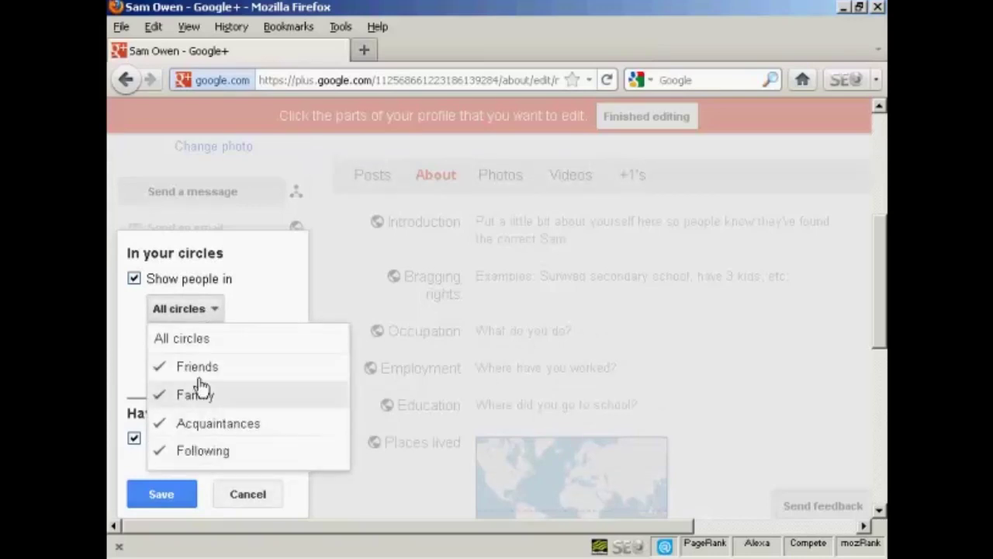
{"action": "left_click", "coordinate": [217, 310]}
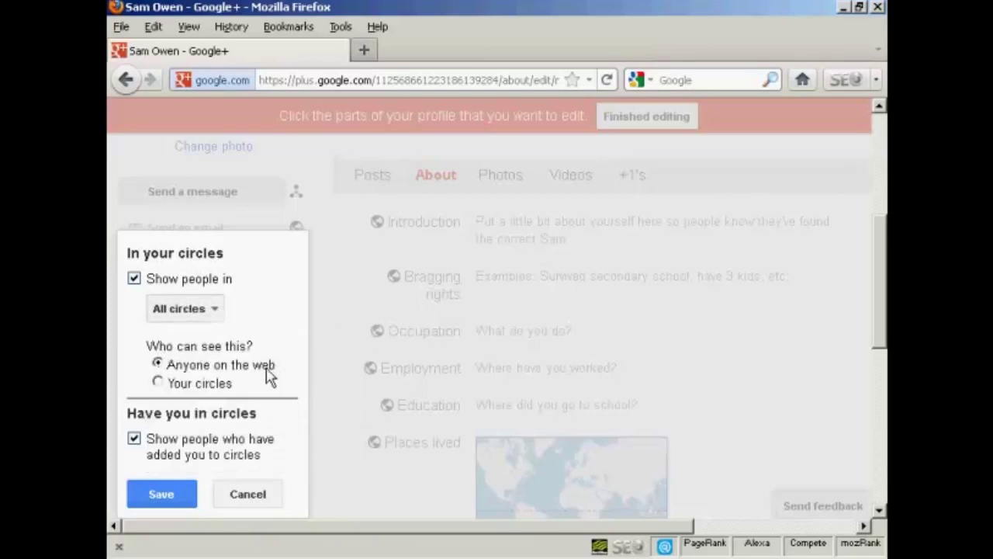
{"action": "left_click", "coordinate": [158, 383]}
{"action": "scroll", "coordinate": [266, 378], "scroll_direction": "down", "scroll_amount": 3}
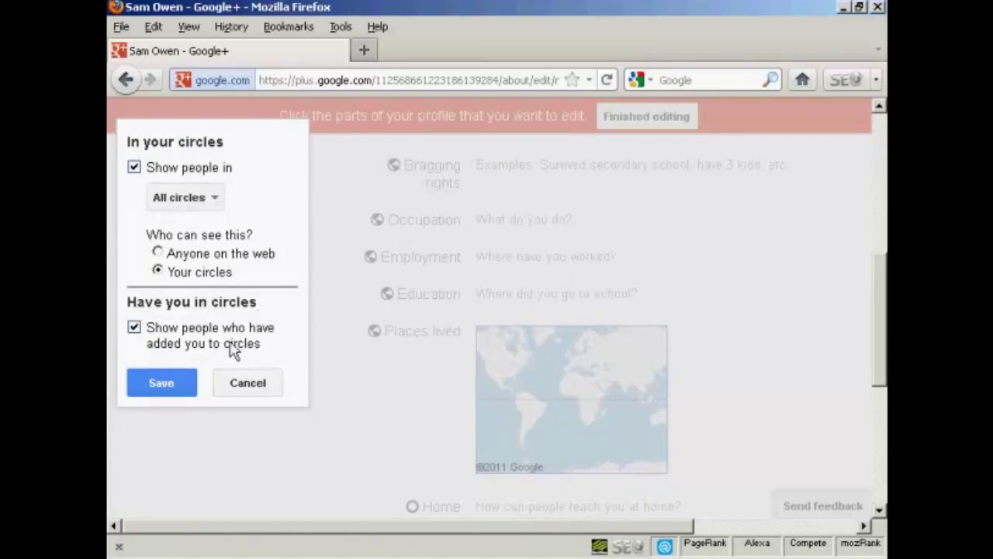
{"action": "left_click", "coordinate": [155, 391]}
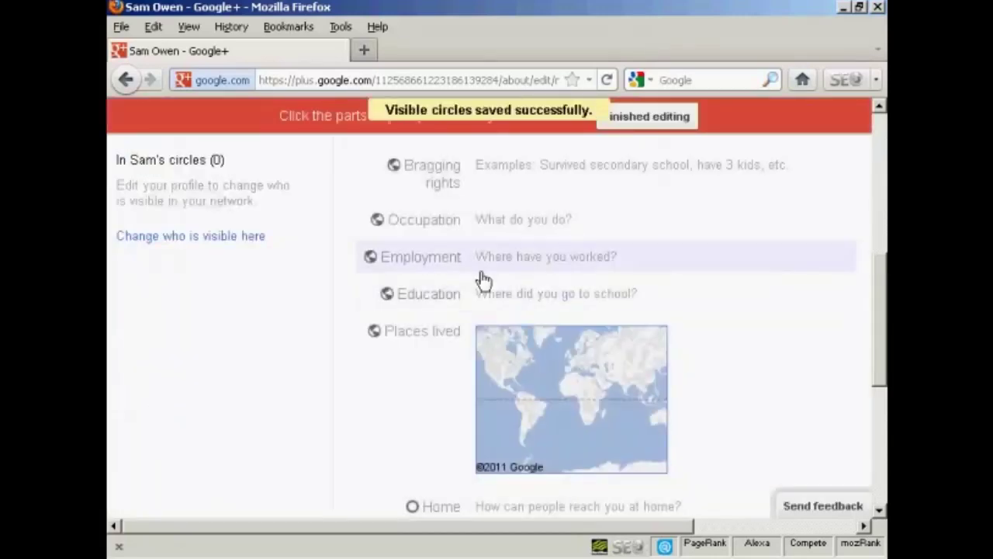
{"action": "mouse_move", "coordinate": [881, 285]}
{"action": "left_mouse_down"}
{"action": "mouse_move", "coordinate": [881, 246]}
{"action": "mouse_move", "coordinate": [878, 261]}
{"action": "left_mouse_up"}
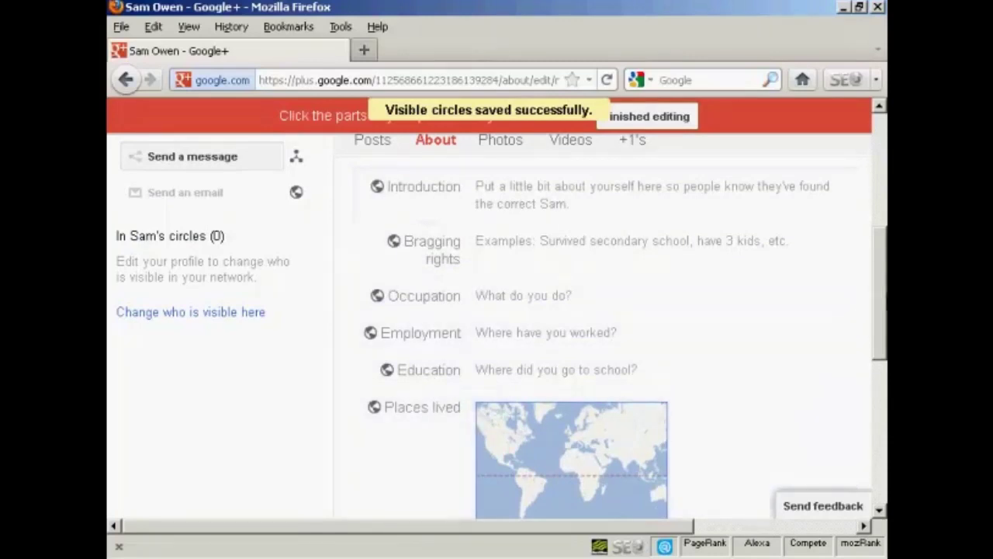
{"action": "left_click_drag", "start_coordinate": [886, 303], "coordinate": [883, 376]}
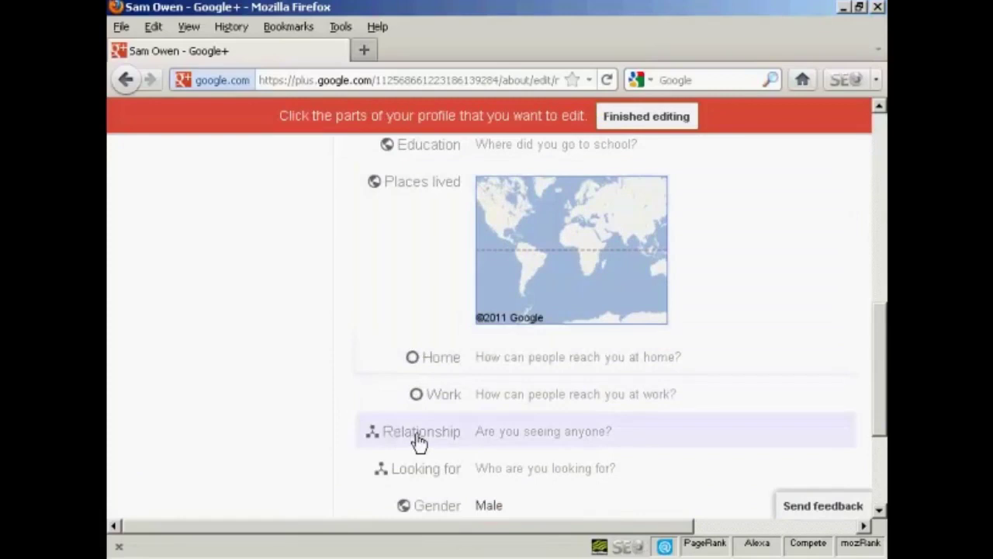
{"action": "left_click", "coordinate": [433, 475]}
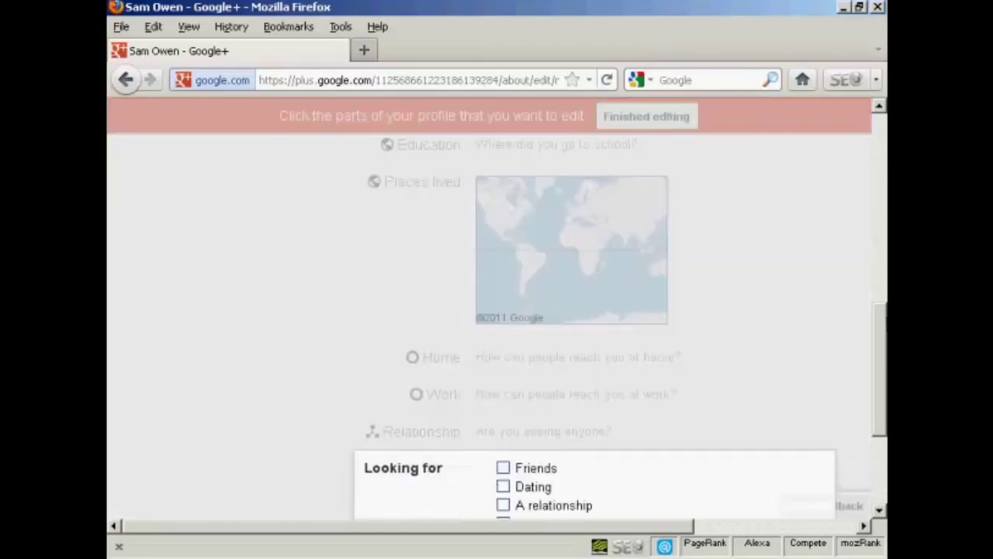
{"action": "scroll", "coordinate": [878, 348], "scroll_direction": "down", "scroll_amount": 3}
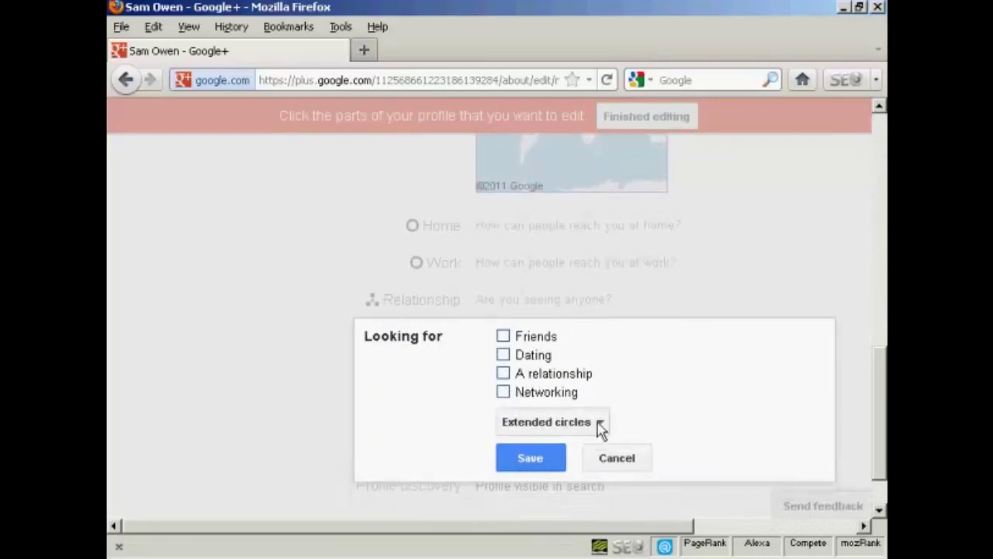
{"action": "left_click", "coordinate": [618, 459]}
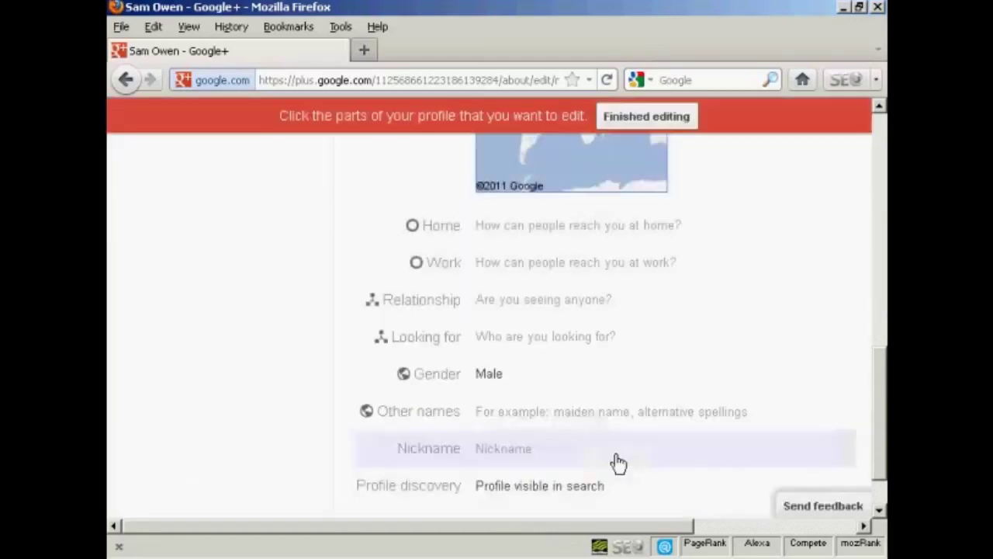
{"action": "left_click_drag", "start_coordinate": [878, 365], "coordinate": [880, 426]}
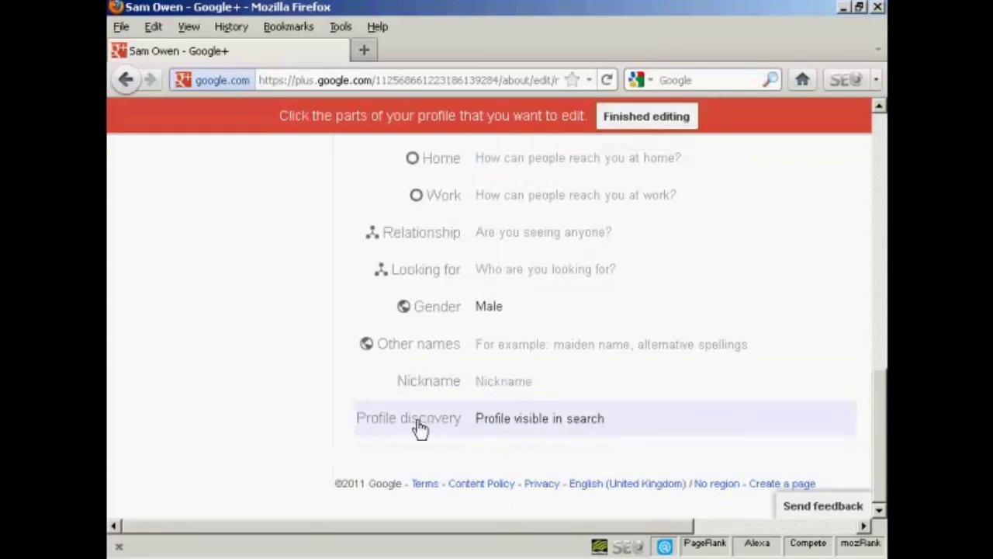
{"action": "left_click", "coordinate": [534, 426]}
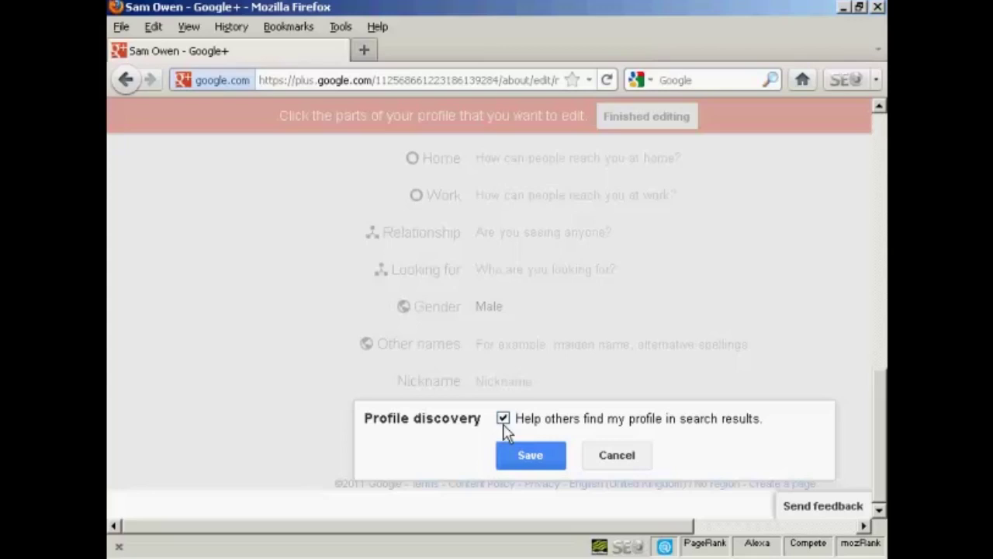
{"action": "left_click", "coordinate": [630, 460]}
{"action": "left_click_drag", "start_coordinate": [881, 409], "coordinate": [882, 267]}
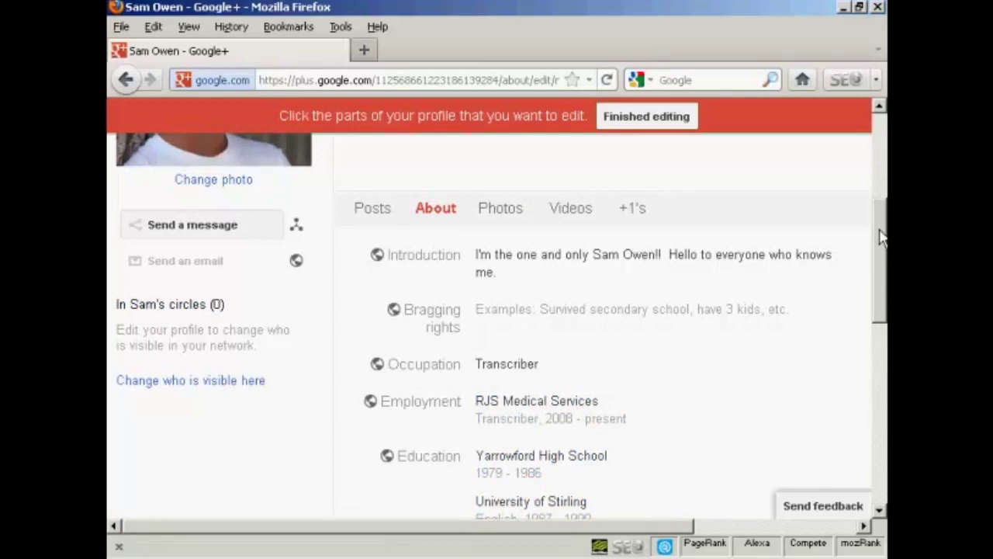
Step: Review the introduction, occupation, employment, education and three places lived, then start adding Home contact info
{"action": "left_click_drag", "start_coordinate": [882, 237], "coordinate": [882, 261]}
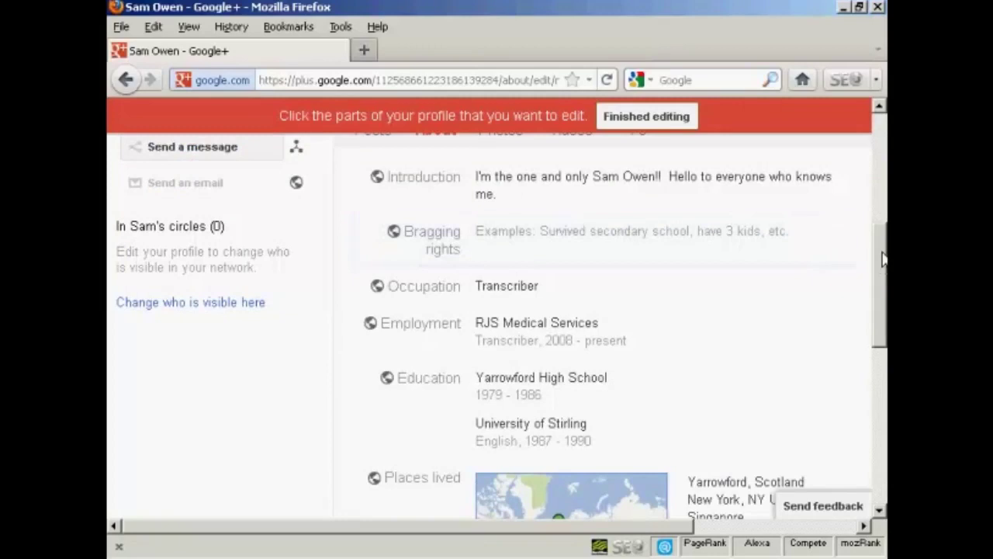
{"action": "left_click_drag", "start_coordinate": [883, 260], "coordinate": [881, 341]}
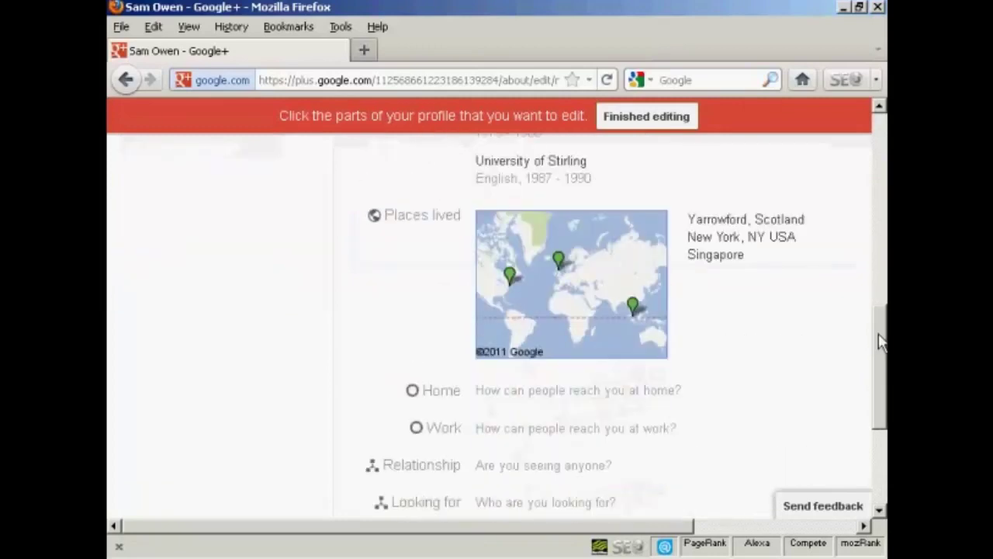
{"action": "left_click_drag", "start_coordinate": [881, 341], "coordinate": [880, 359]}
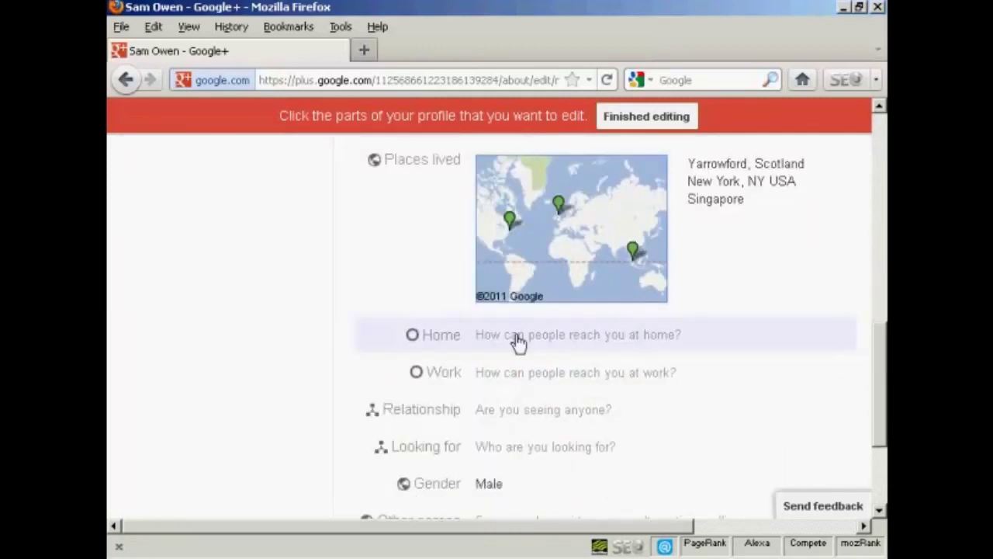
{"action": "left_click", "coordinate": [446, 342]}
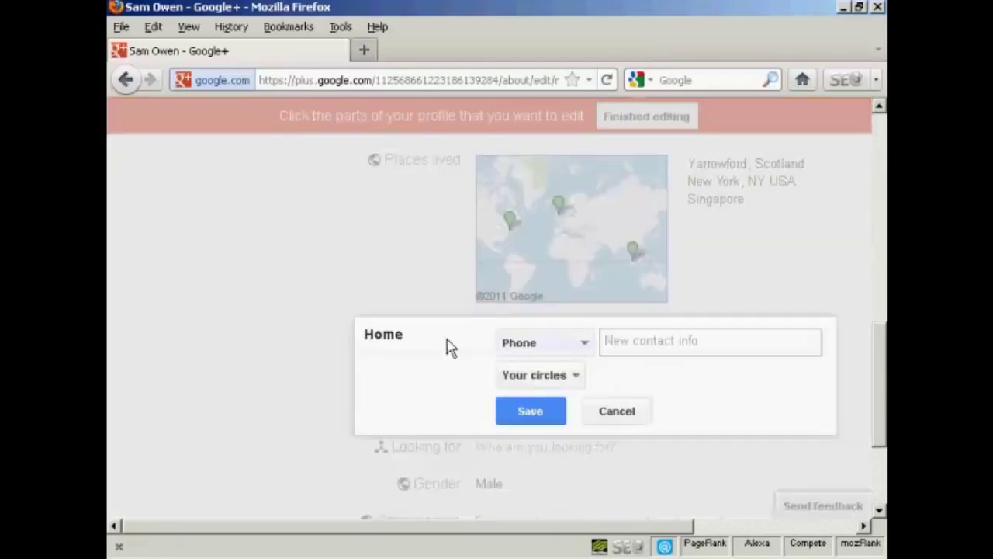
{"action": "left_click", "coordinate": [585, 348]}
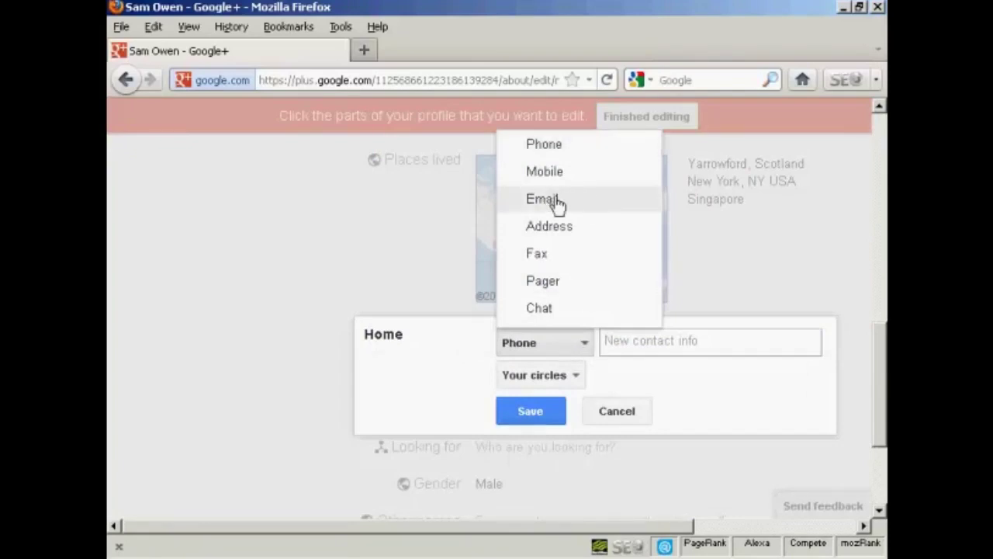
{"action": "left_click", "coordinate": [728, 401]}
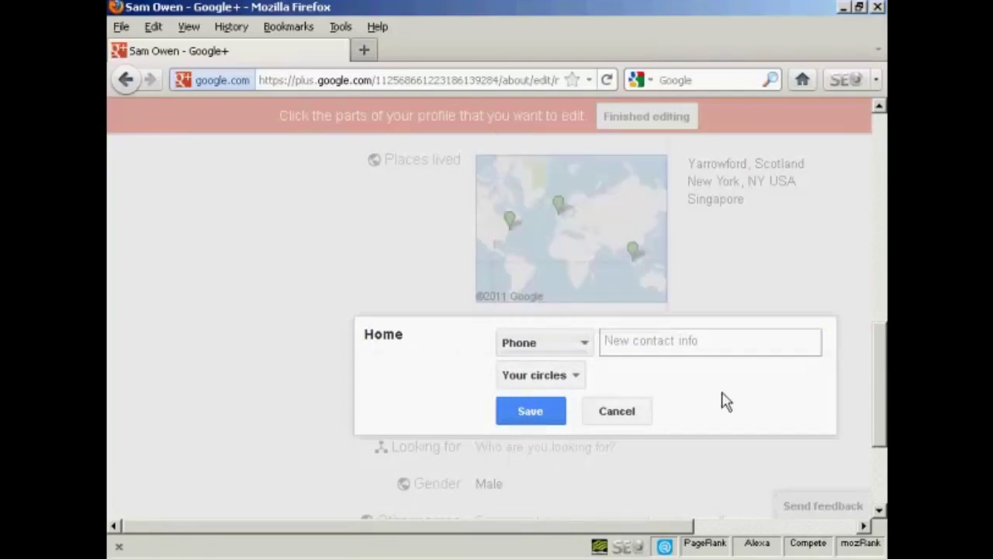
{"action": "left_click", "coordinate": [578, 379]}
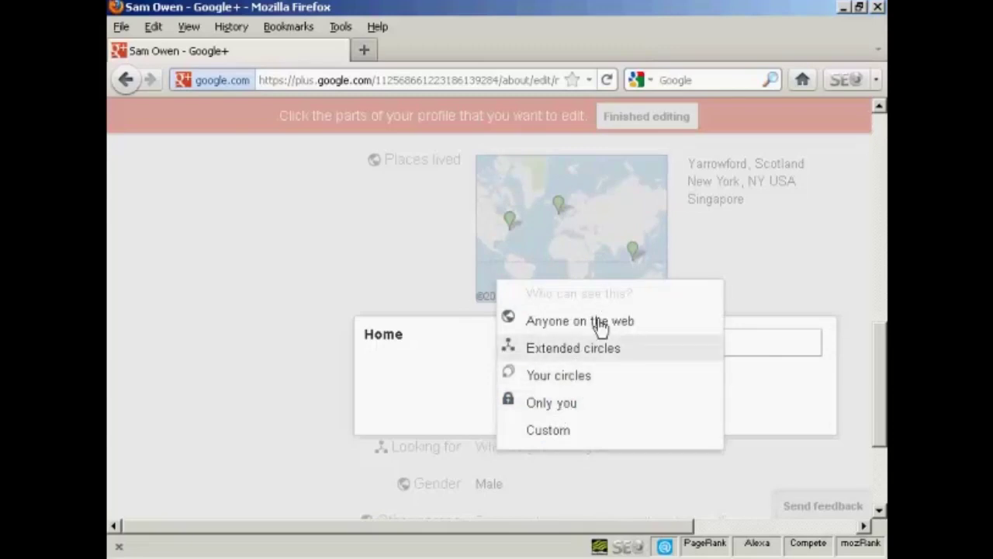
{"action": "left_click", "coordinate": [805, 413]}
{"action": "left_click", "coordinate": [617, 411]}
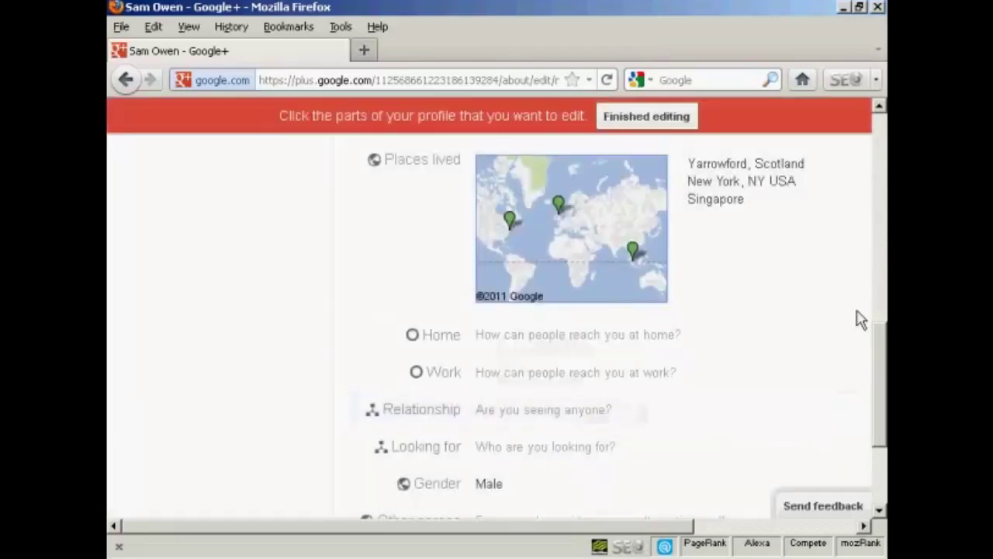
{"action": "left_click_drag", "start_coordinate": [882, 358], "coordinate": [883, 438]}
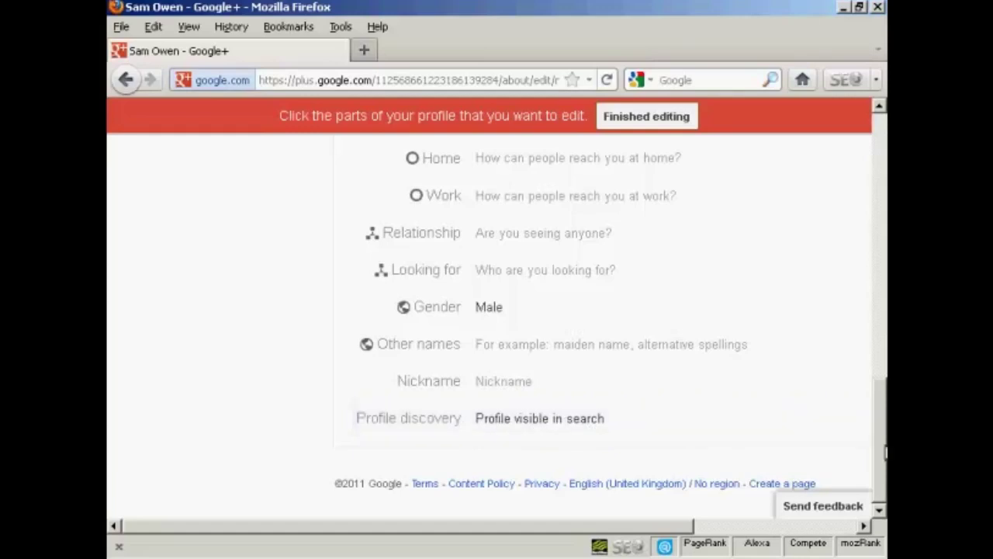
{"action": "left_click", "coordinate": [593, 431]}
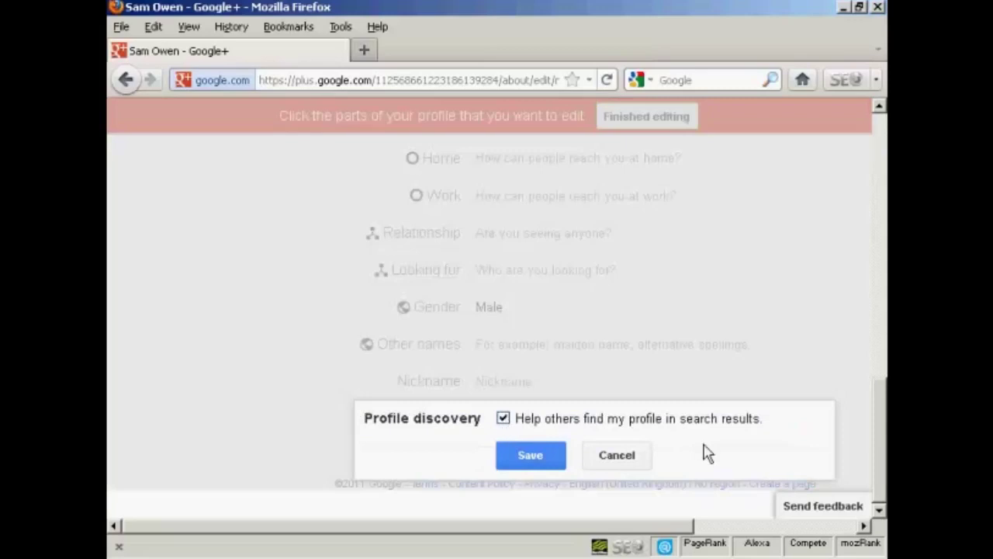
{"action": "left_click", "coordinate": [618, 460]}
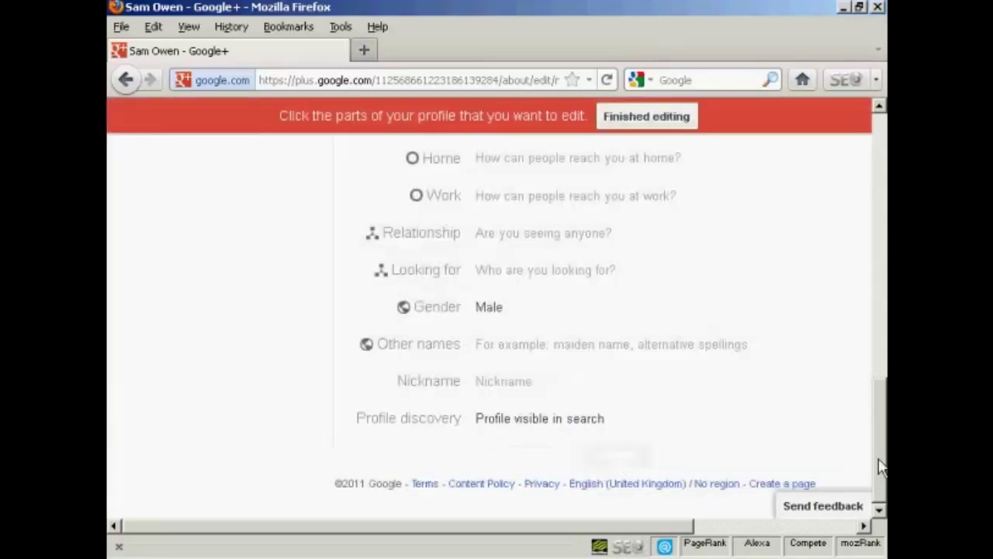
{"action": "left_click_drag", "start_coordinate": [881, 466], "coordinate": [881, 171]}
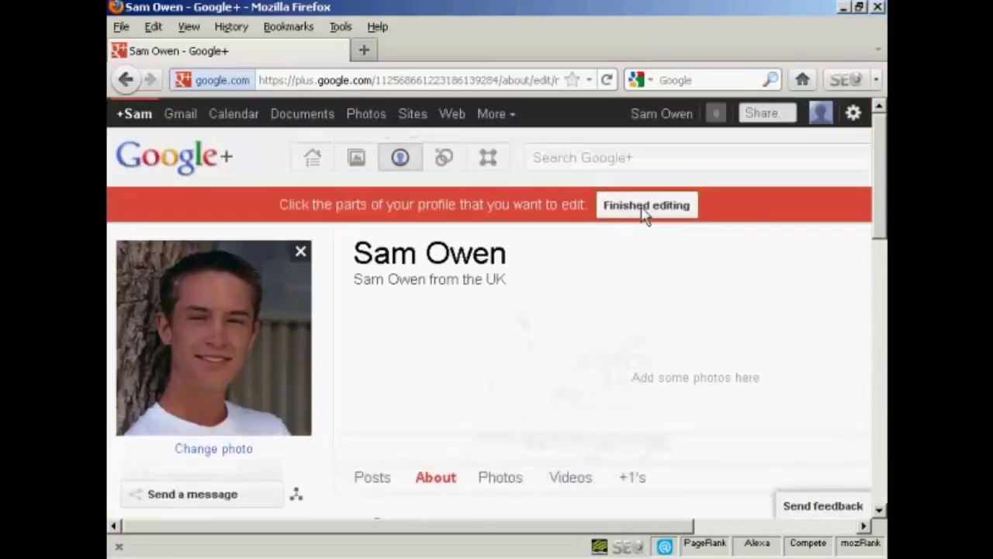
Step: Finish editing, scroll through the saved About tab, and go to the Circles page
{"action": "left_click", "coordinate": [654, 211]}
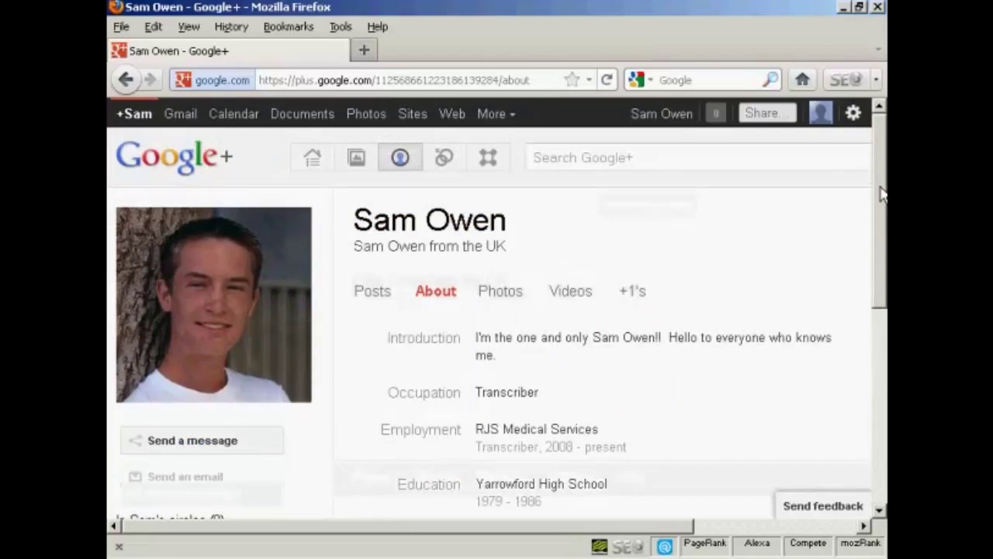
{"action": "left_click_drag", "start_coordinate": [881, 194], "coordinate": [885, 260]}
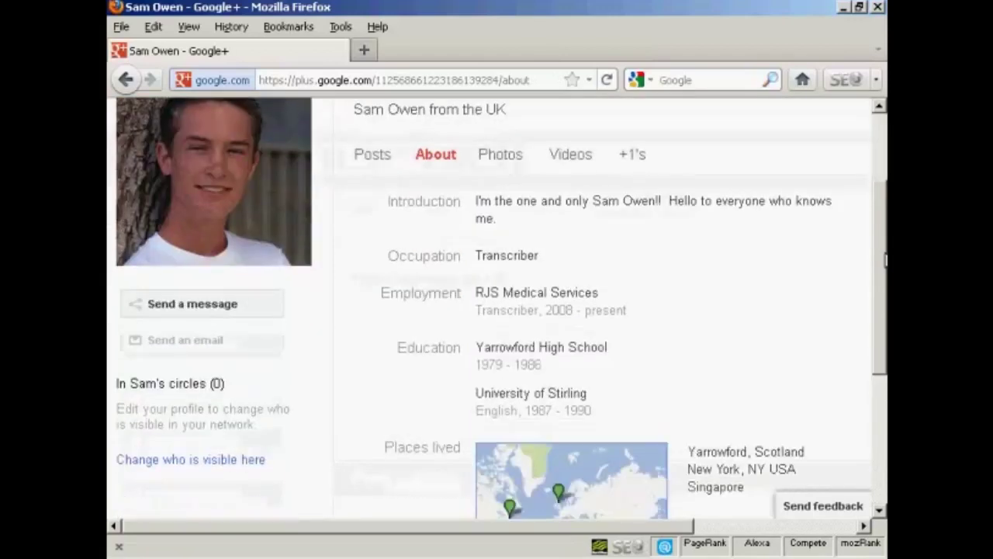
{"action": "left_click_drag", "start_coordinate": [885, 260], "coordinate": [886, 272]}
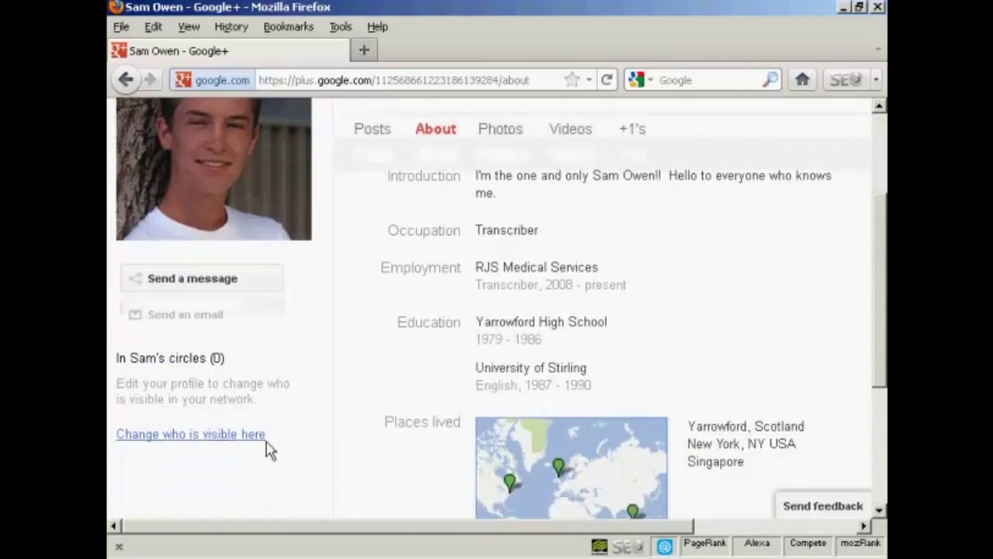
{"action": "left_click_drag", "start_coordinate": [880, 311], "coordinate": [881, 233]}
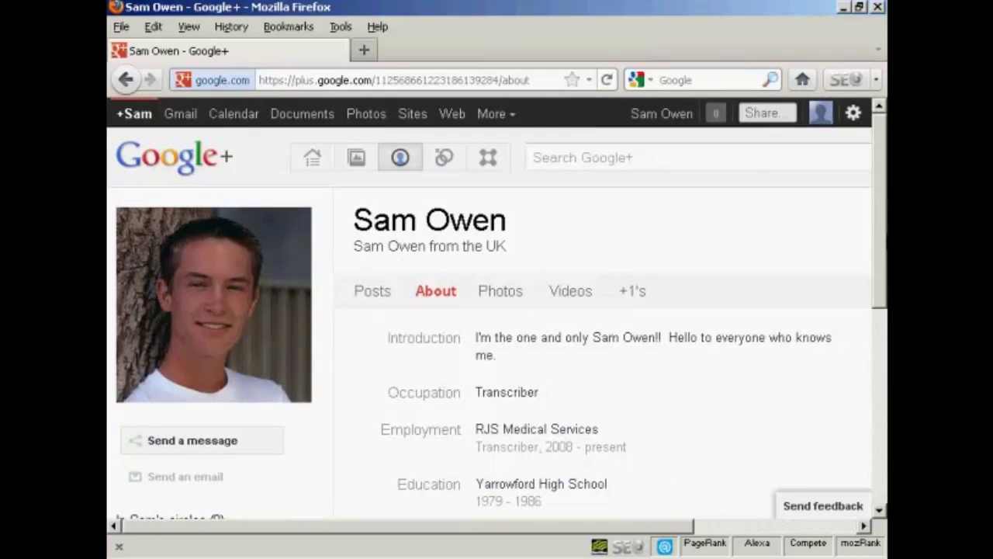
{"action": "left_click", "coordinate": [447, 161]}
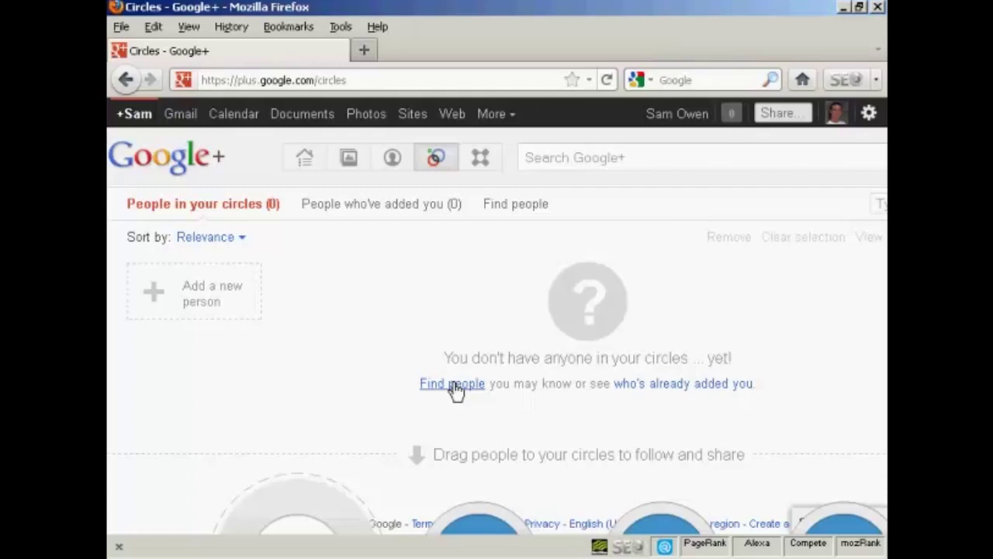
Step: Add Peter from the suggested people to the Friends circle
{"action": "left_click", "coordinate": [452, 384]}
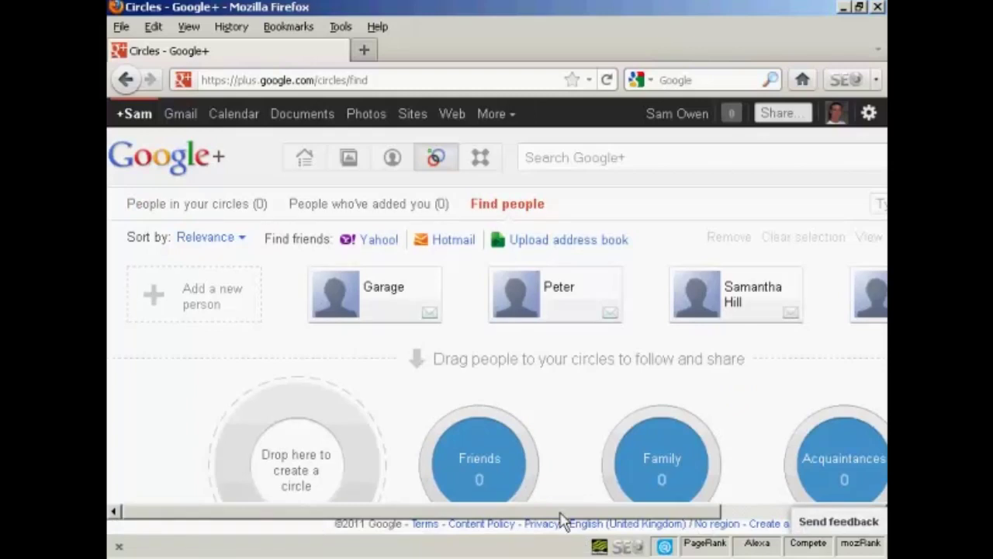
{"action": "left_click_drag", "start_coordinate": [561, 512], "coordinate": [824, 513]}
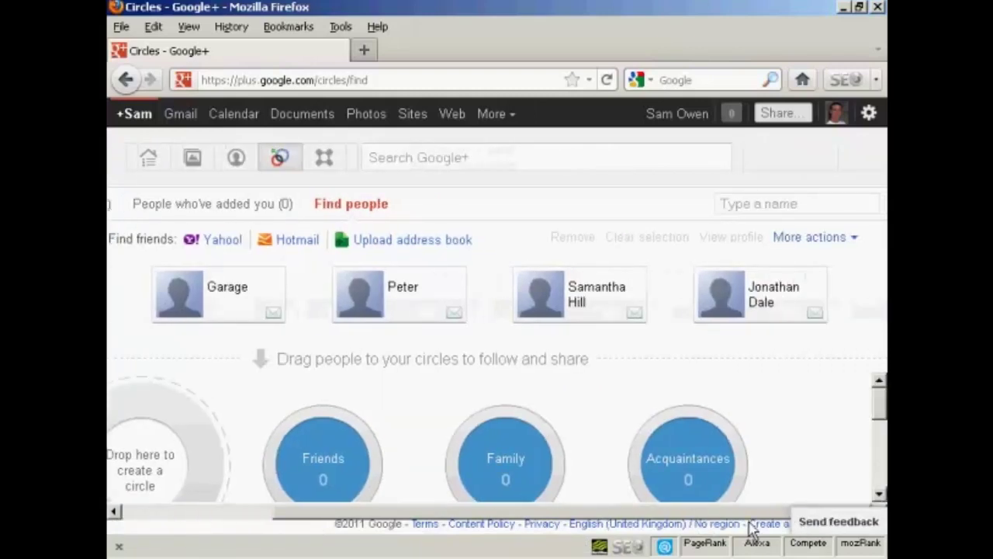
{"action": "left_click_drag", "start_coordinate": [754, 516], "coordinate": [463, 528]}
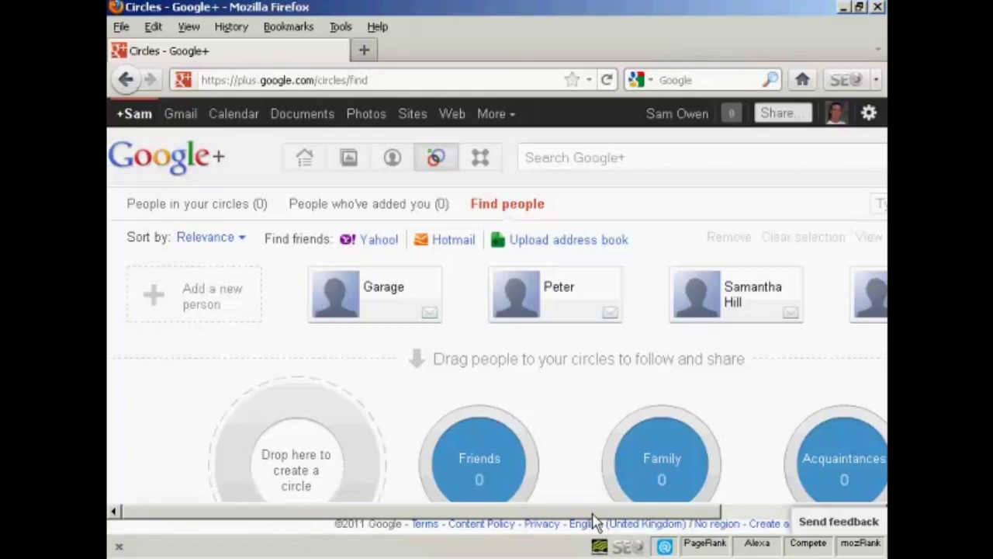
{"action": "left_click", "coordinate": [575, 289]}
{"action": "mouse_move", "coordinate": [554, 293]}
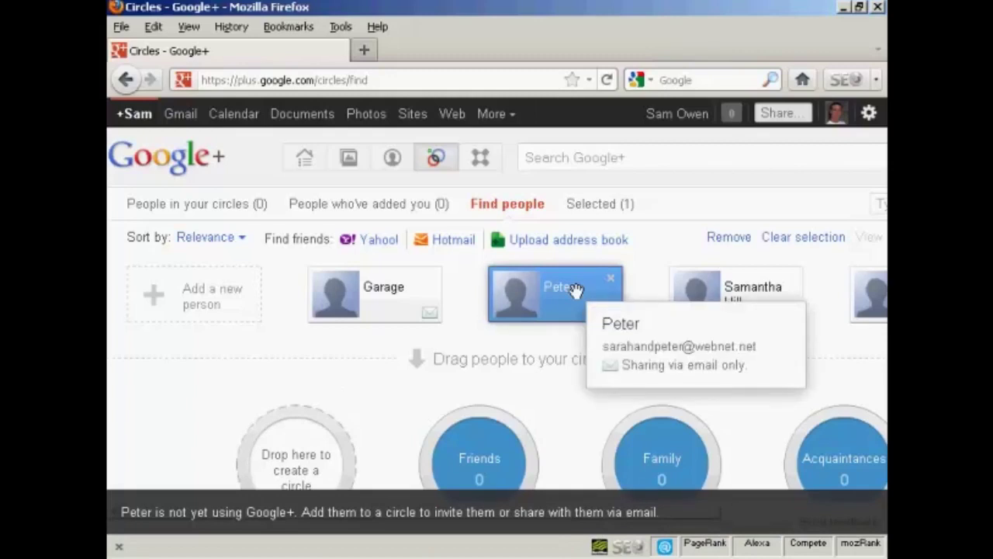
{"action": "left_click_drag", "start_coordinate": [575, 290], "coordinate": [471, 449]}
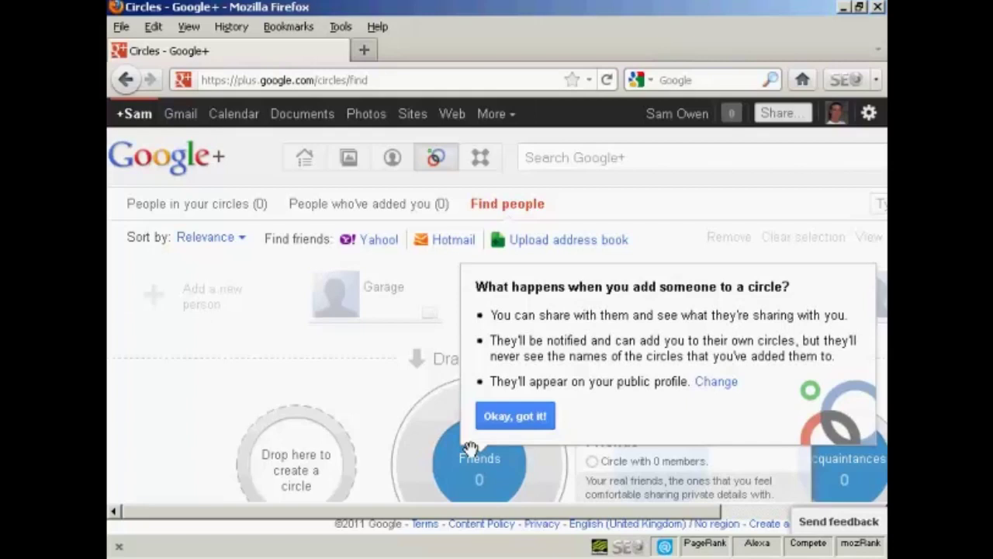
{"action": "left_click", "coordinate": [530, 417]}
{"action": "left_click", "coordinate": [531, 419]}
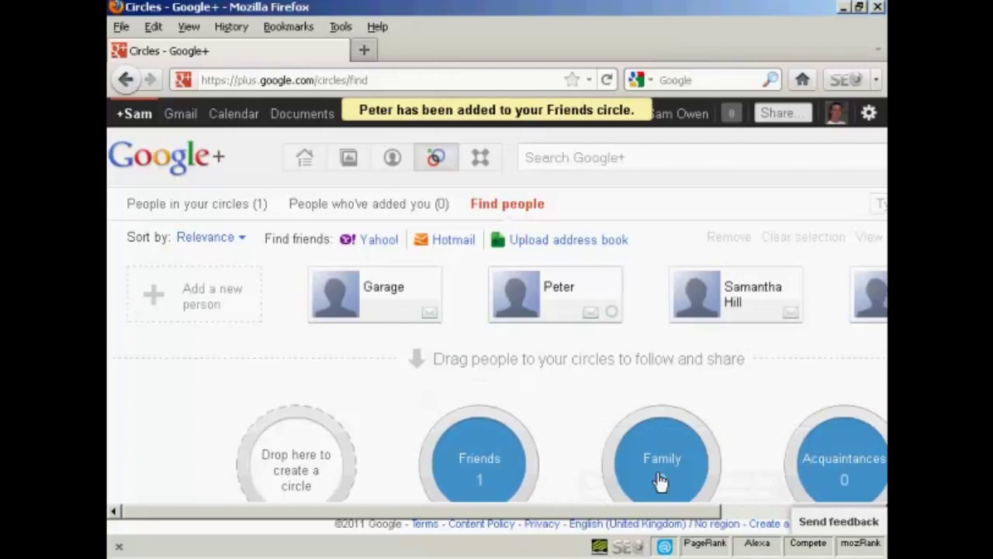
{"action": "left_click_drag", "start_coordinate": [700, 518], "coordinate": [837, 514]}
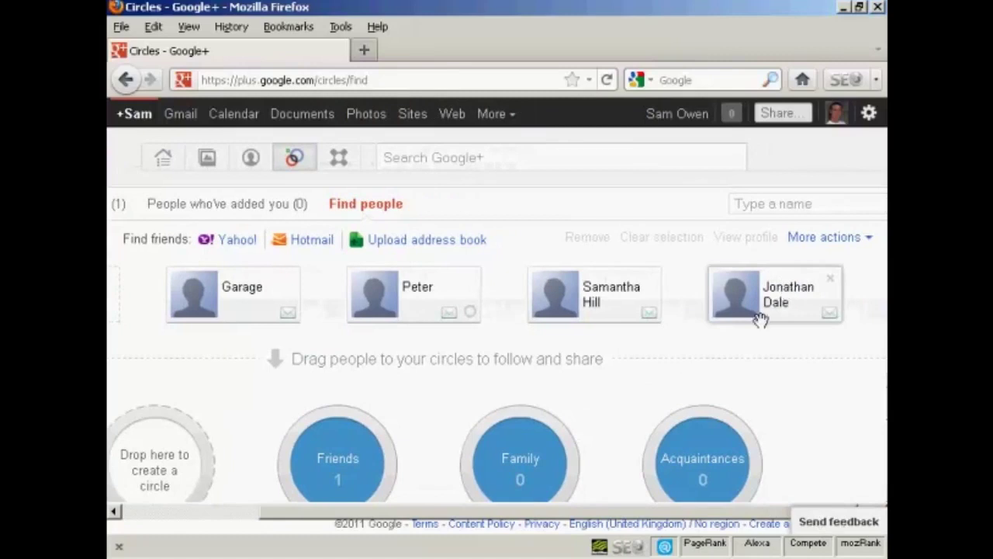
{"action": "left_click_drag", "start_coordinate": [758, 317], "coordinate": [701, 472]}
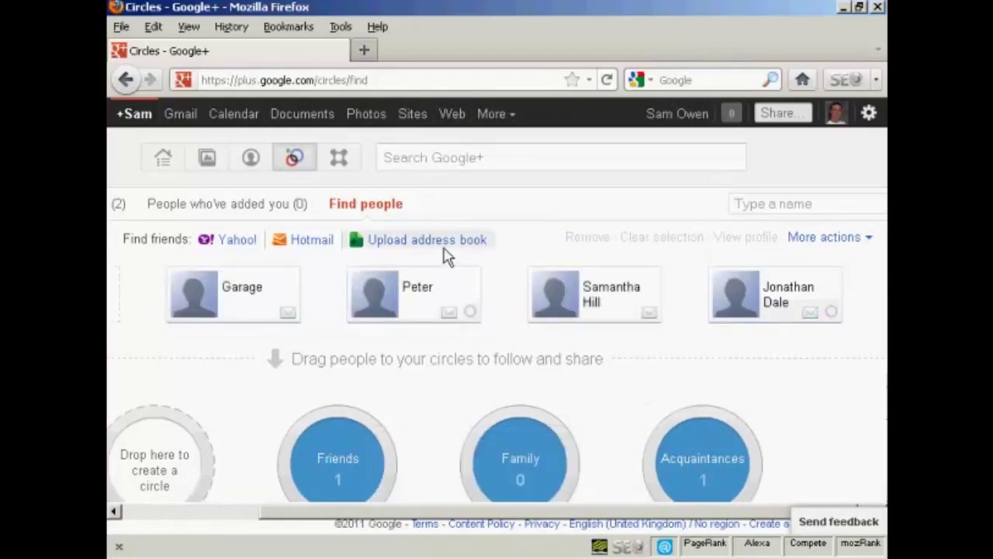
{"action": "mouse_move", "coordinate": [426, 240]}
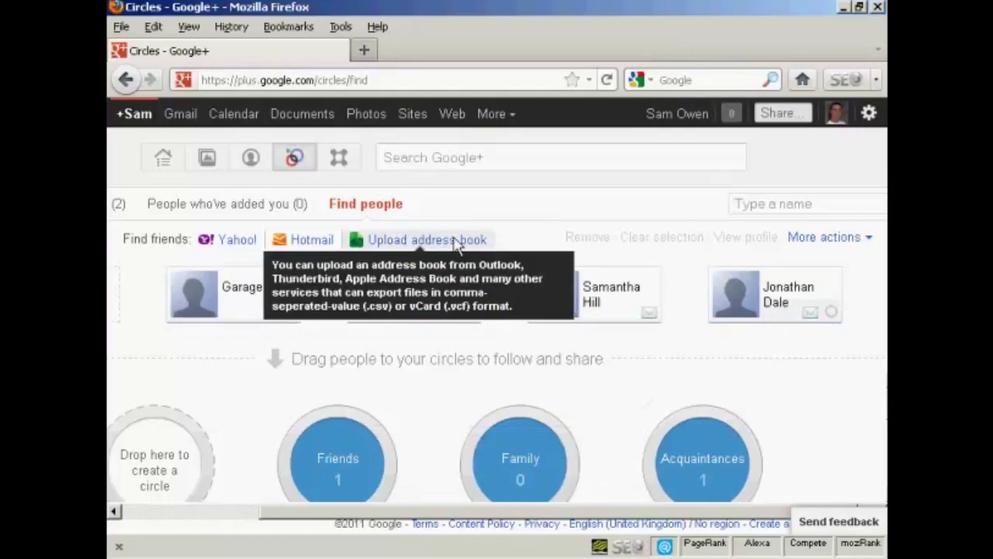
{"action": "left_click", "coordinate": [427, 242]}
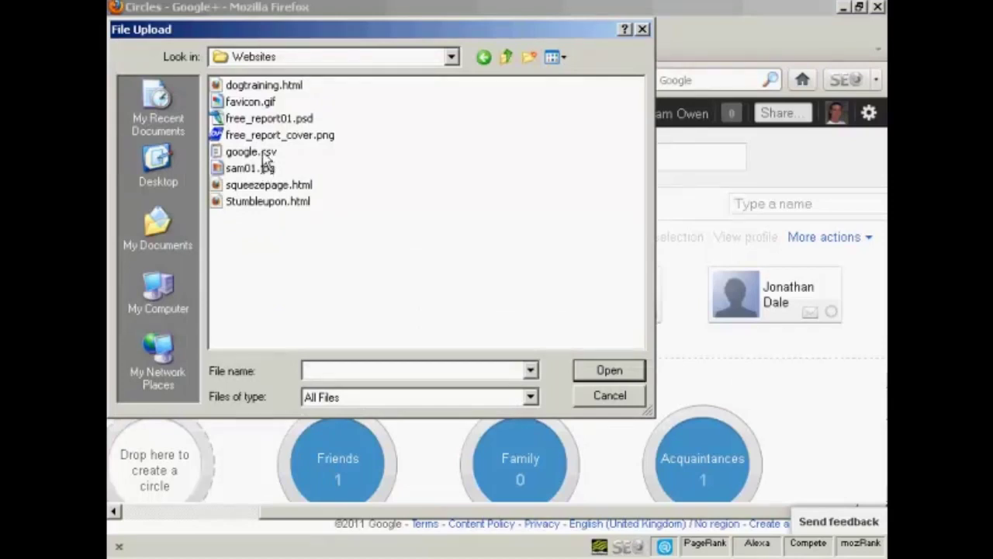
Step: Select and upload the google.csv address book file
{"action": "left_click", "coordinate": [251, 153]}
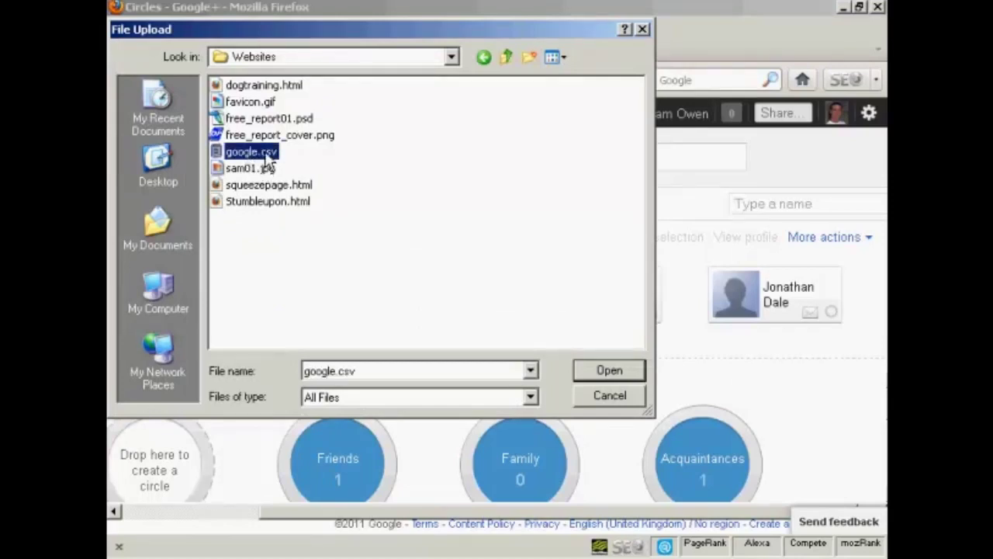
{"action": "left_click", "coordinate": [613, 373]}
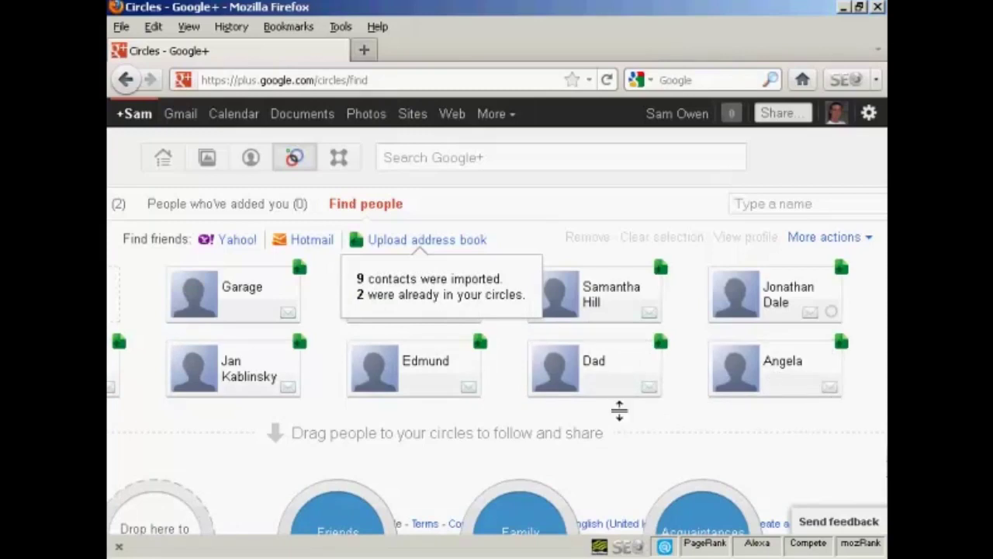
{"action": "mouse_move", "coordinate": [594, 368]}
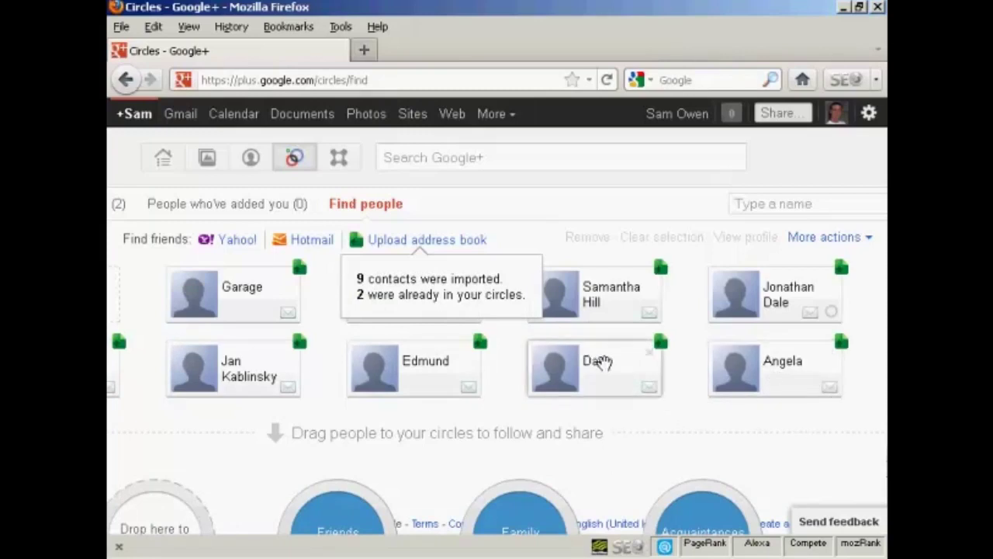
Step: Drag the Dad and Angela contact cards into the Family circle
{"action": "mouse_move", "coordinate": [606, 362]}
{"action": "left_mouse_down"}
{"action": "mouse_move", "coordinate": [515, 522]}
{"action": "mouse_move", "coordinate": [517, 478]}
{"action": "left_mouse_up"}
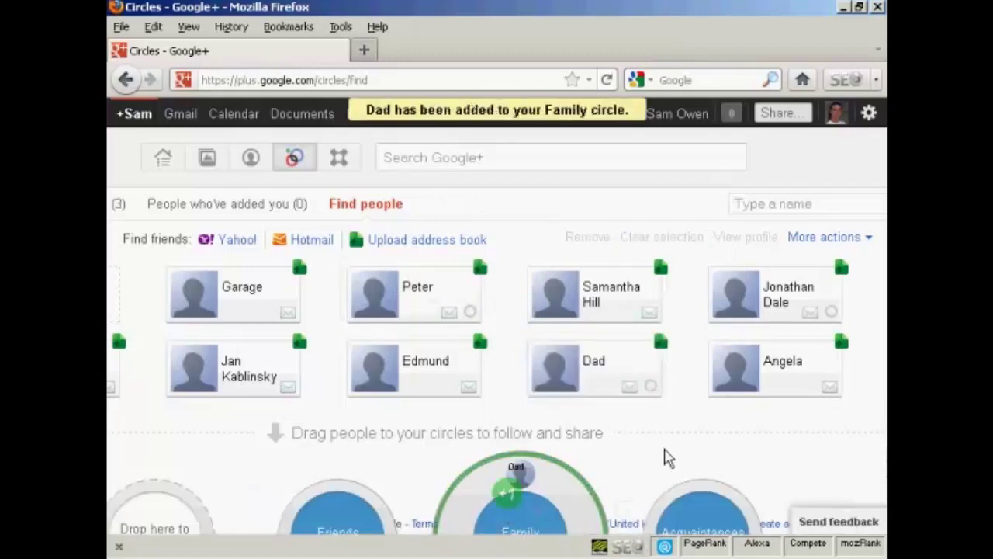
{"action": "left_click_drag", "start_coordinate": [797, 363], "coordinate": [529, 500]}
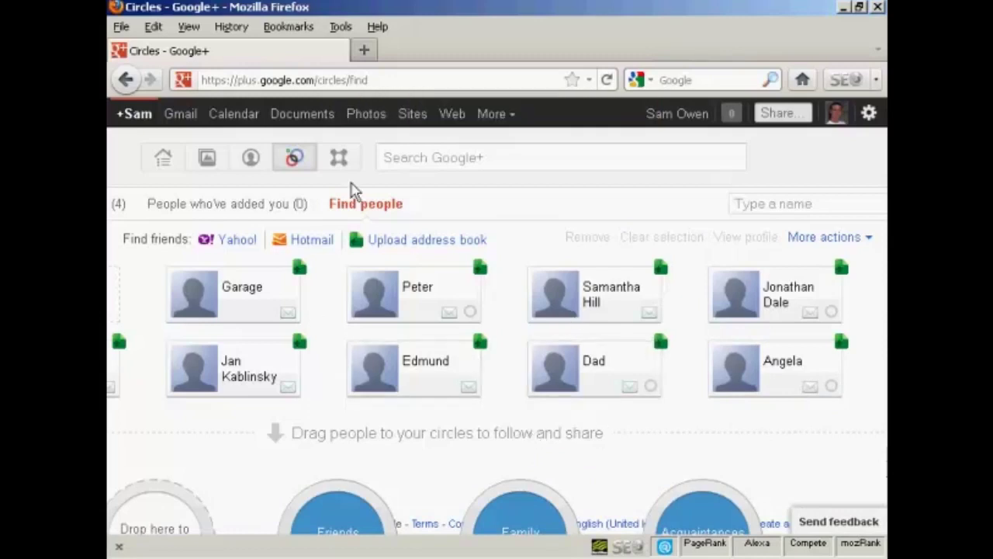
{"action": "left_click", "coordinate": [164, 163]}
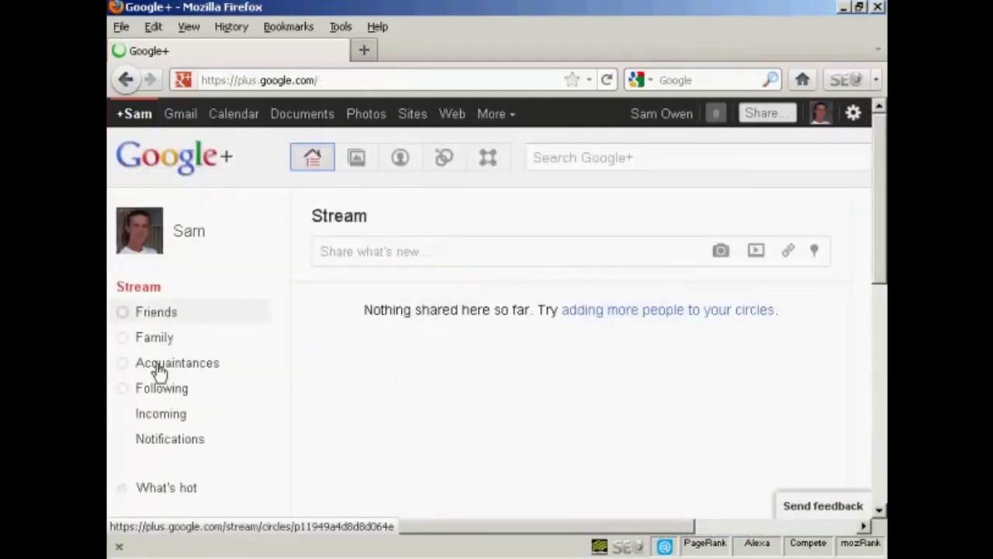
Step: Show the Friends stream and begin a new post addressed to Friends
{"action": "left_click", "coordinate": [166, 317]}
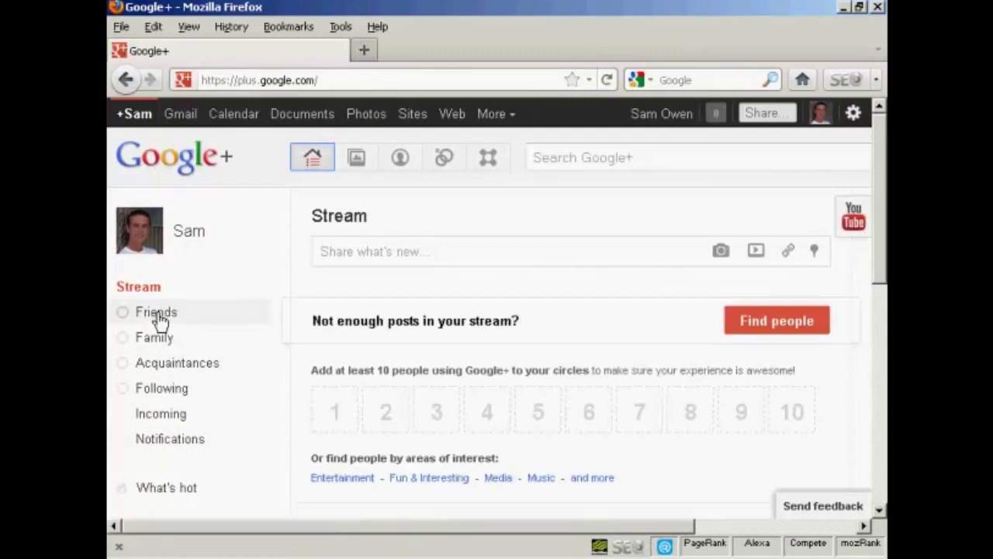
{"action": "left_click", "coordinate": [159, 318]}
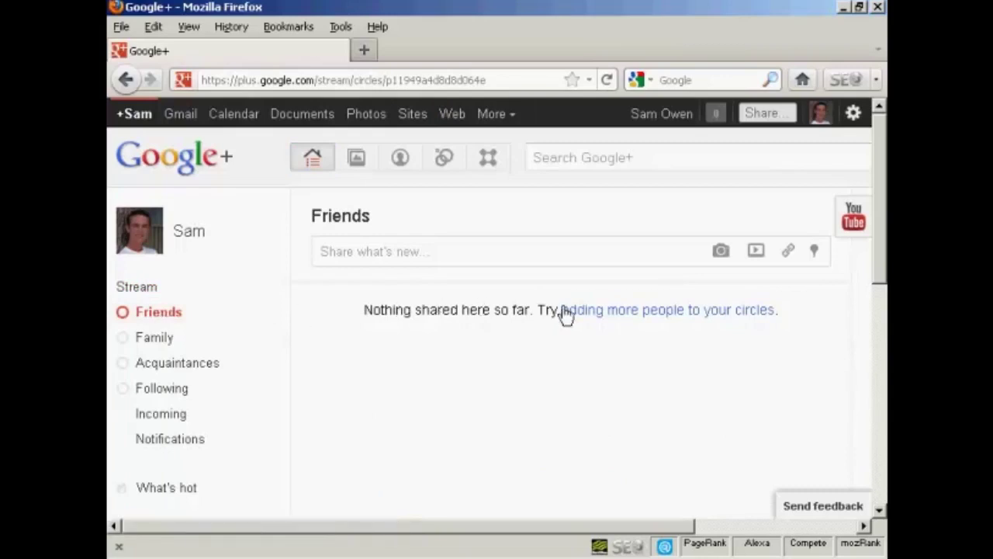
{"action": "left_click", "coordinate": [367, 249]}
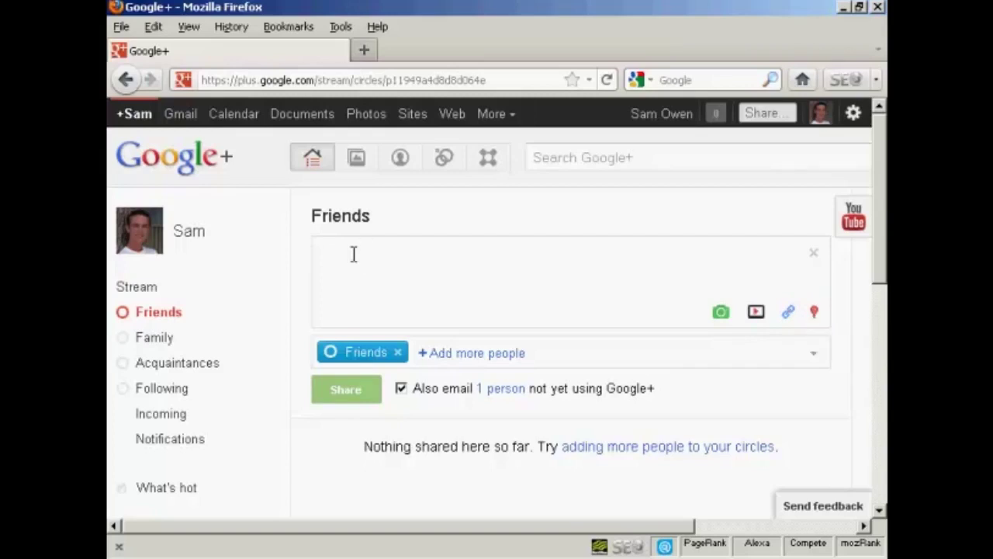
{"action": "left_click", "coordinate": [756, 313]}
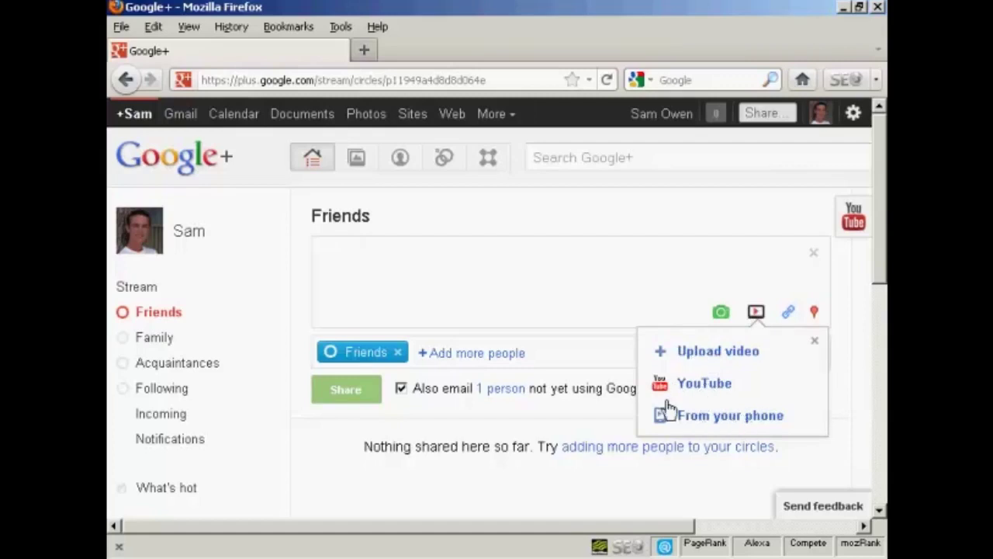
Step: Search YouTube for 'Highland dancing' and attach the Highland Fling video to the post
{"action": "left_click", "coordinate": [703, 385]}
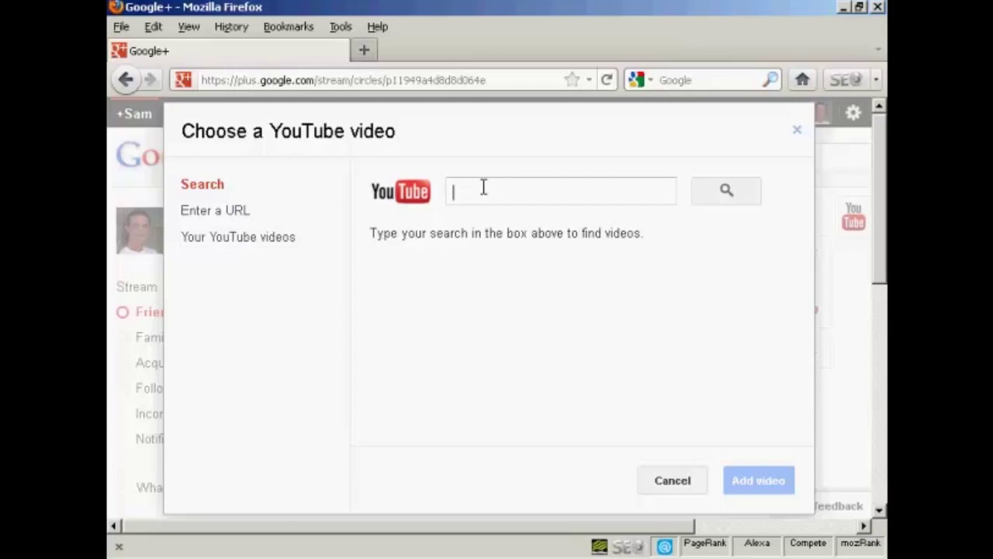
{"action": "type", "text": "HIgh"}
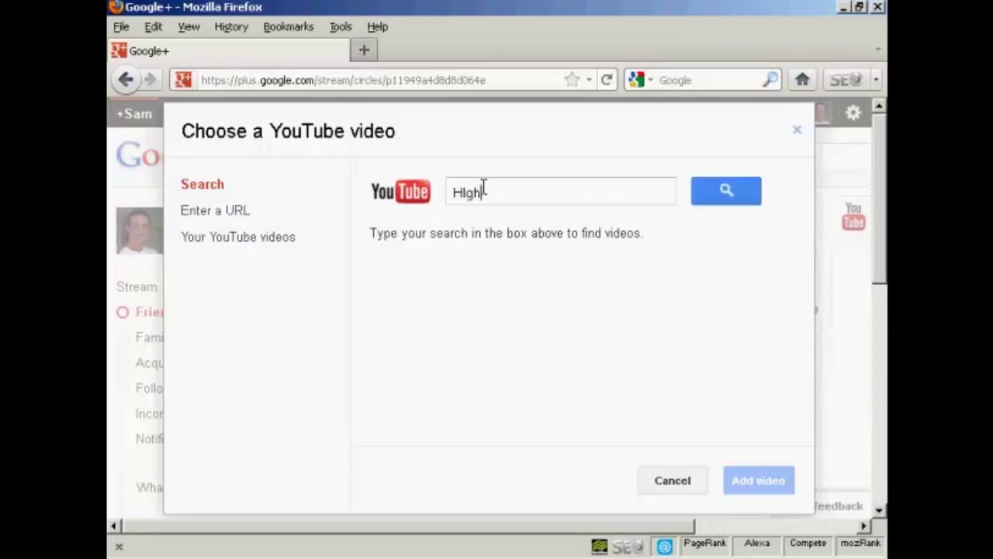
{"action": "type", "text": "land dan"}
{"action": "type", "text": "cing"}
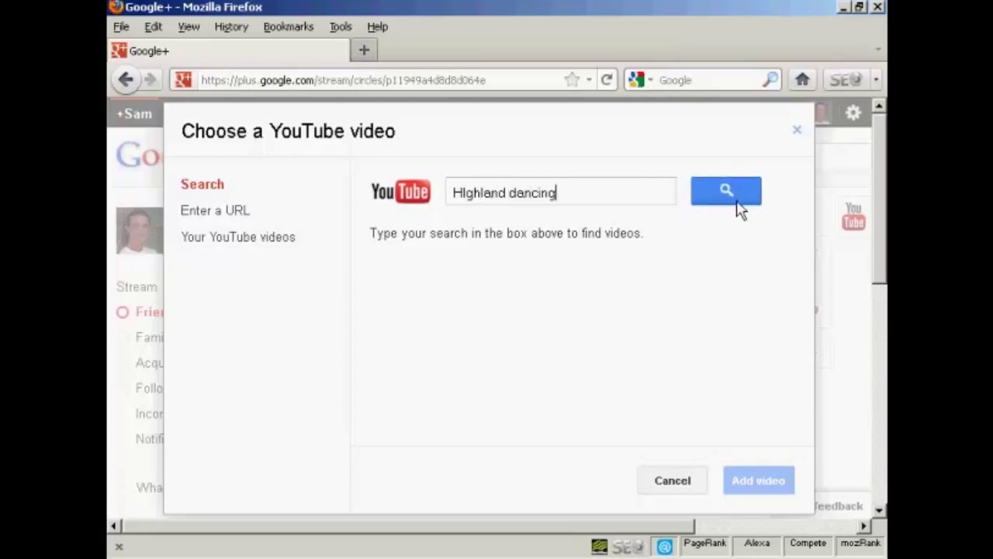
{"action": "left_click", "coordinate": [735, 198]}
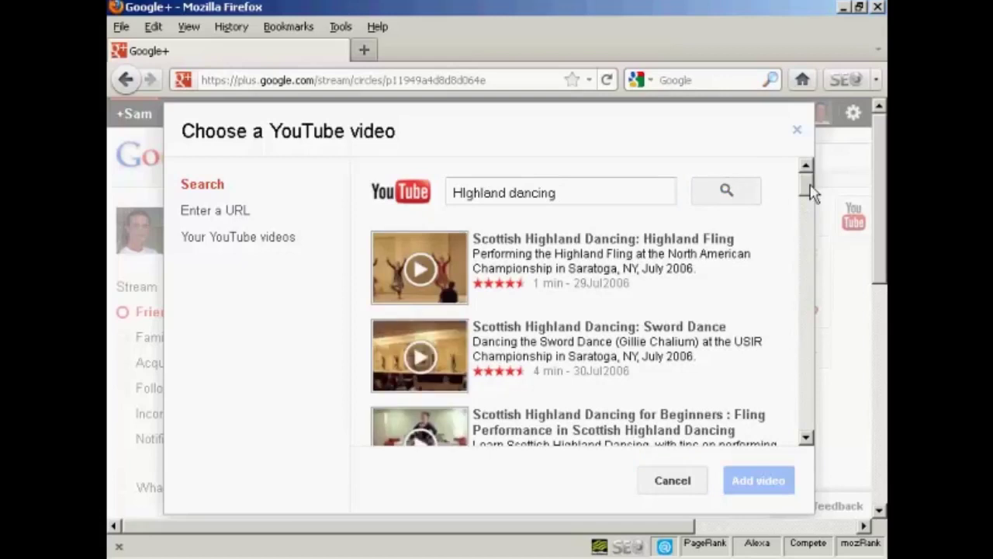
{"action": "left_click", "coordinate": [627, 247]}
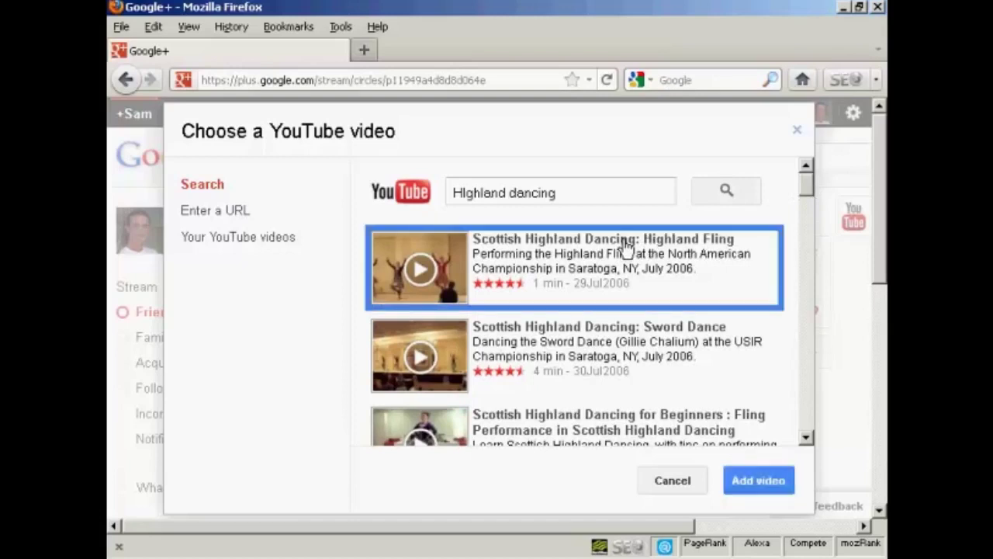
{"action": "left_click", "coordinate": [765, 484]}
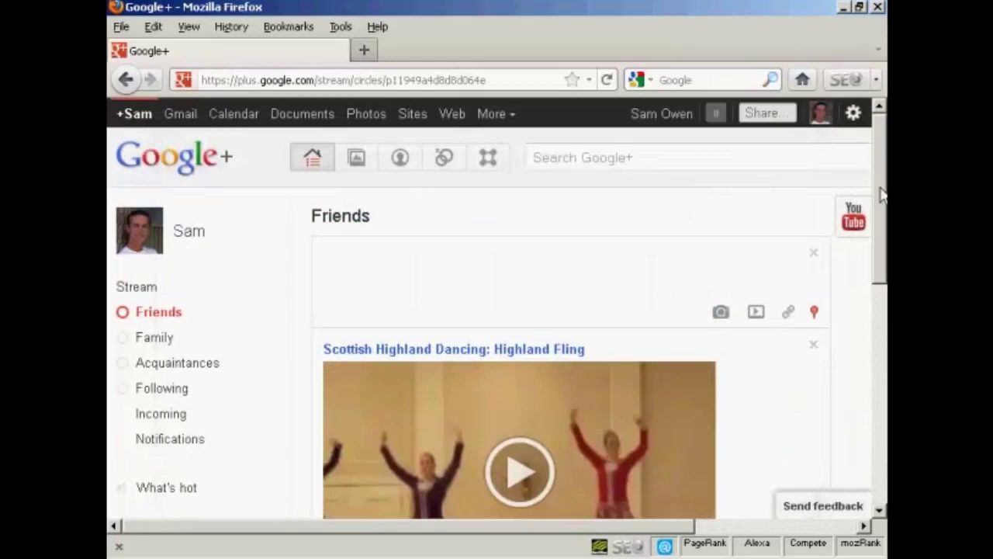
Step: Share the Highland Fling post with Friends, acknowledging the email notice
{"action": "left_click_drag", "start_coordinate": [882, 186], "coordinate": [883, 305]}
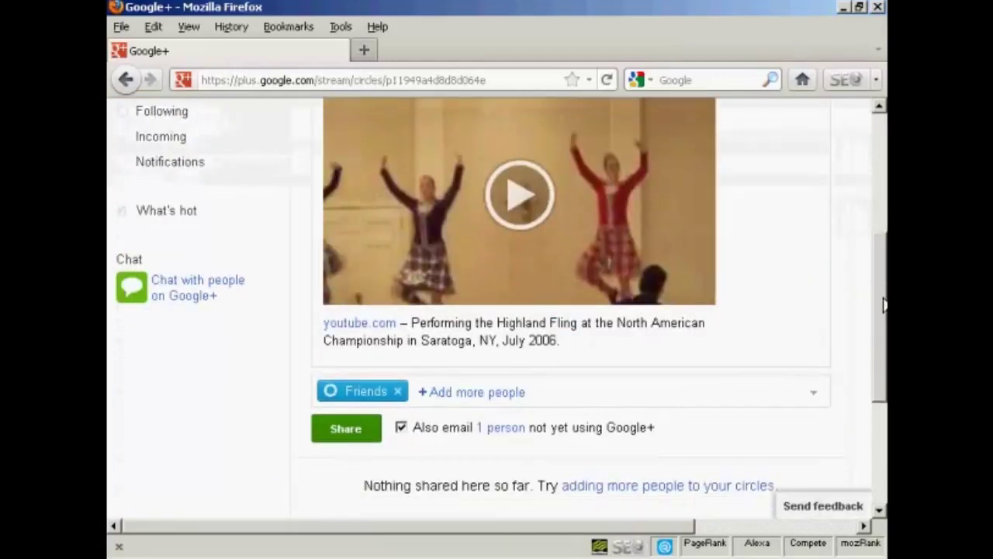
{"action": "left_click", "coordinate": [351, 436]}
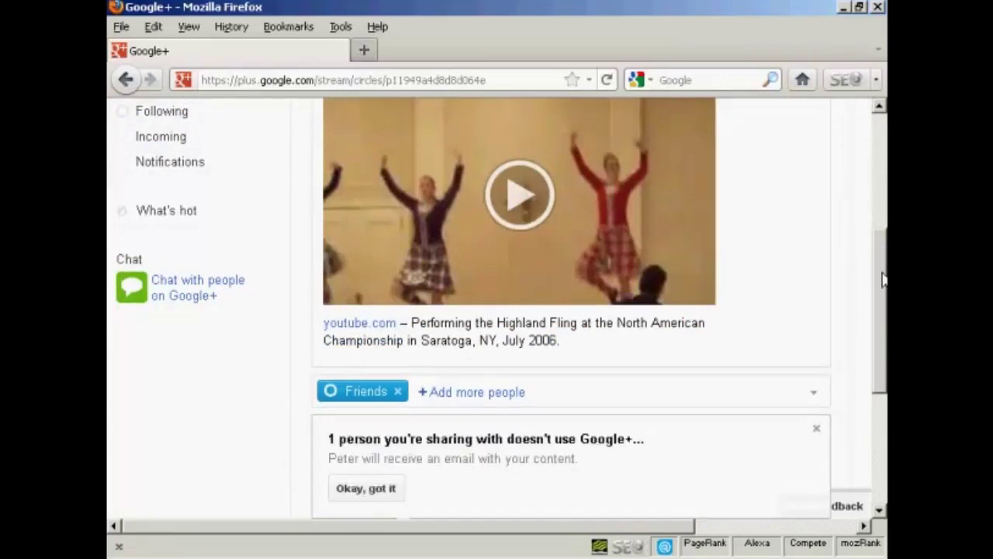
{"action": "left_click_drag", "start_coordinate": [883, 283], "coordinate": [883, 362]}
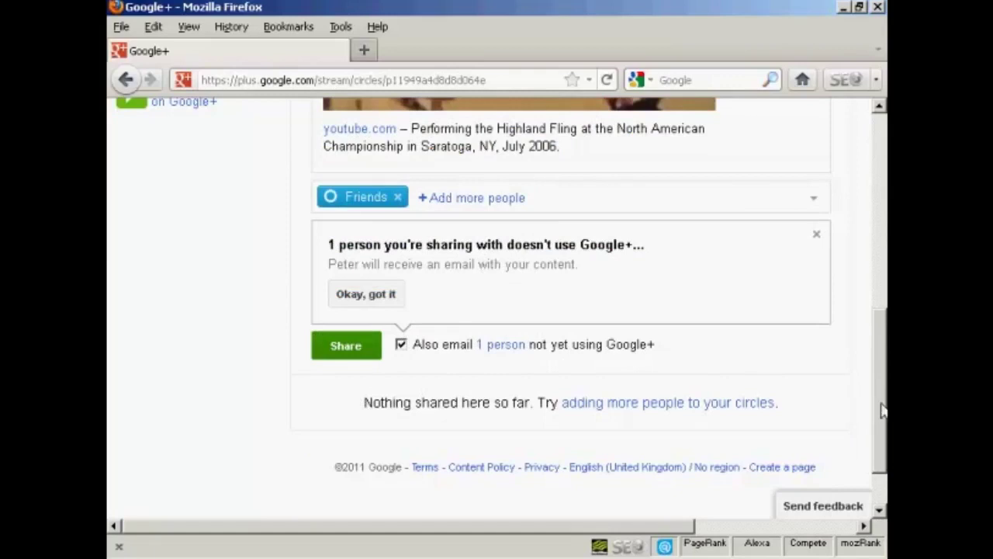
{"action": "left_click_drag", "start_coordinate": [880, 408], "coordinate": [880, 172]}
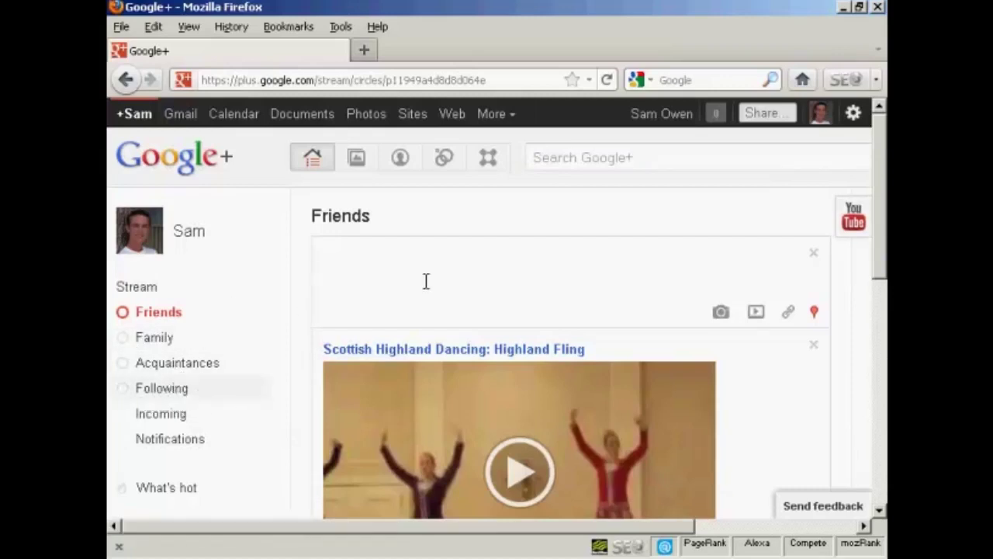
{"action": "left_click", "coordinate": [489, 160]}
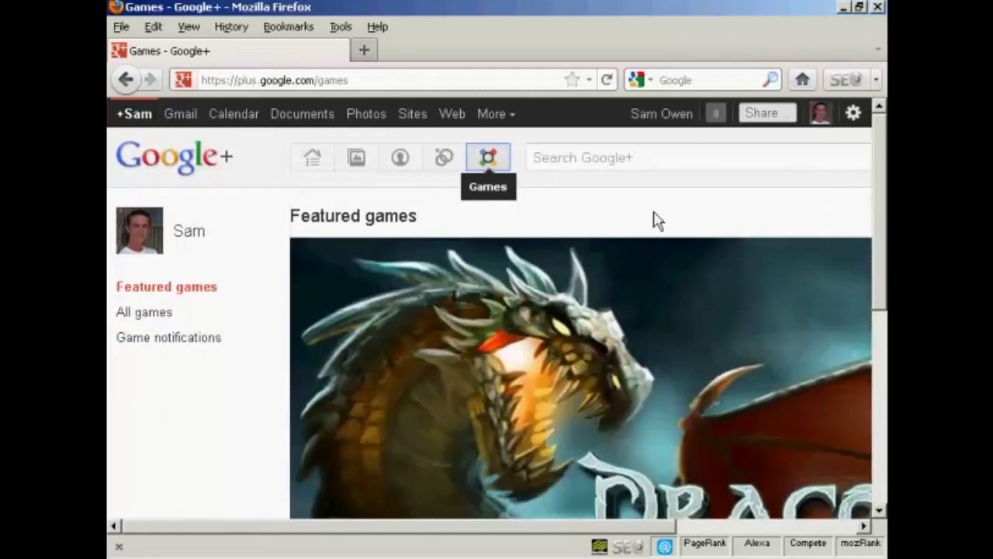
Step: Scroll through the Featured games on the Games page
{"action": "left_click_drag", "start_coordinate": [879, 156], "coordinate": [883, 251]}
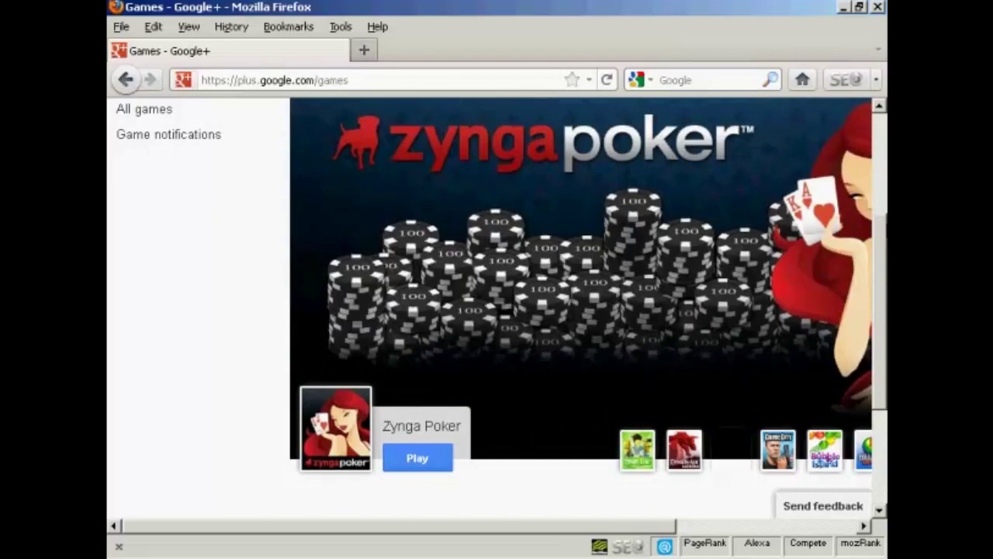
{"action": "scroll", "coordinate": [590, 310], "scroll_direction": "up", "scroll_amount": 5}
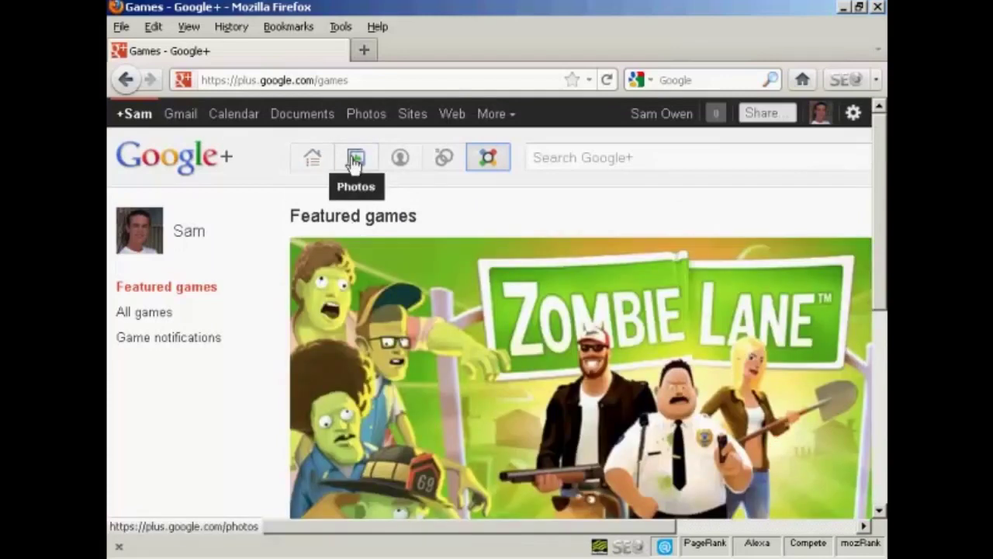
{"action": "left_click", "coordinate": [355, 159]}
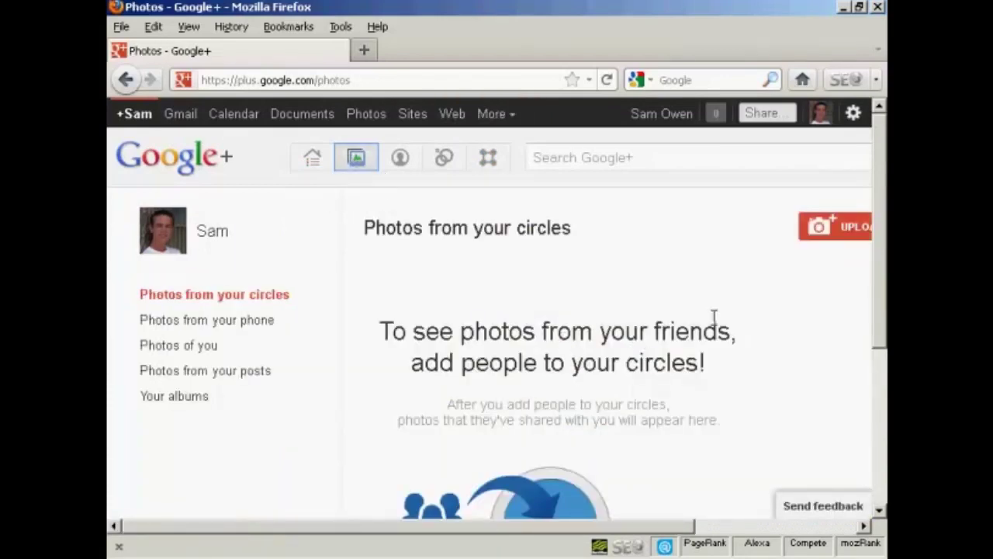
Step: Scroll through the Photos page, then return to the home Stream
{"action": "scroll", "coordinate": [884, 288], "scroll_direction": "down", "scroll_amount": 1}
{"action": "scroll", "coordinate": [883, 287], "scroll_direction": "down", "scroll_amount": 2}
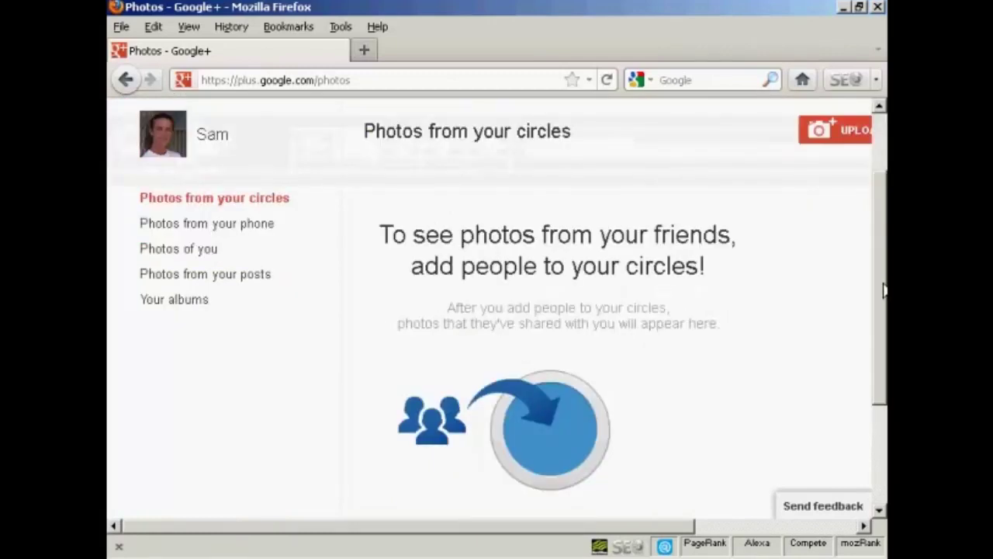
{"action": "left_click_drag", "start_coordinate": [885, 289], "coordinate": [882, 158]}
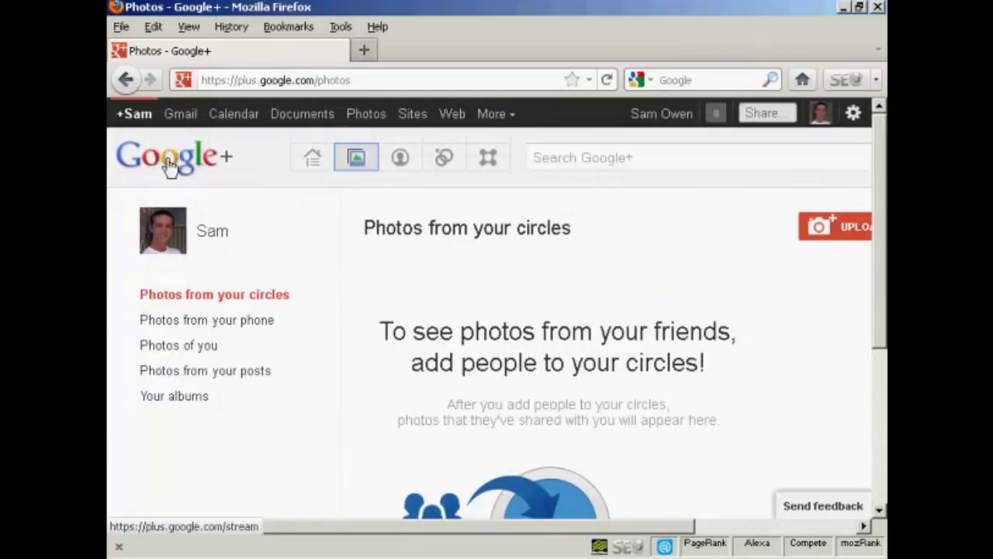
{"action": "left_click", "coordinate": [170, 165]}
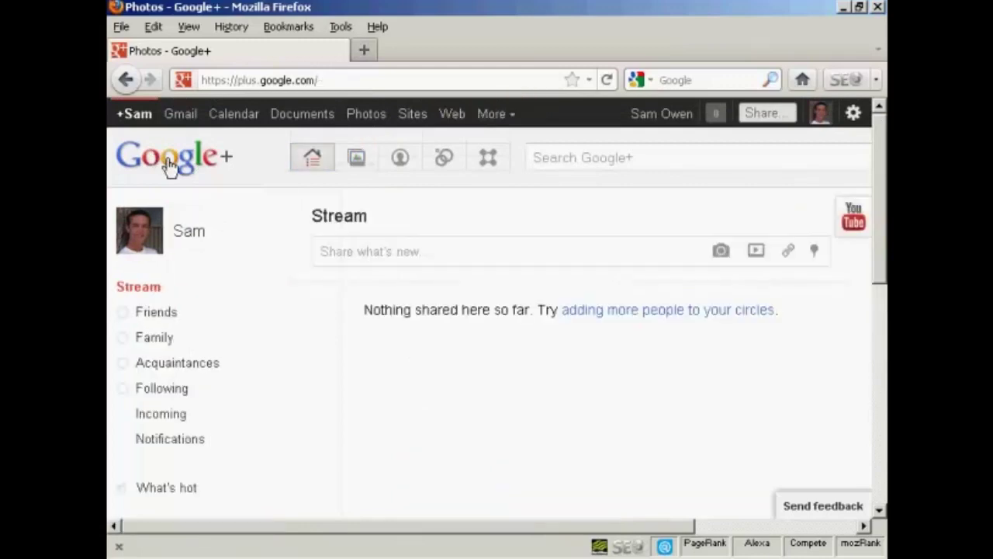